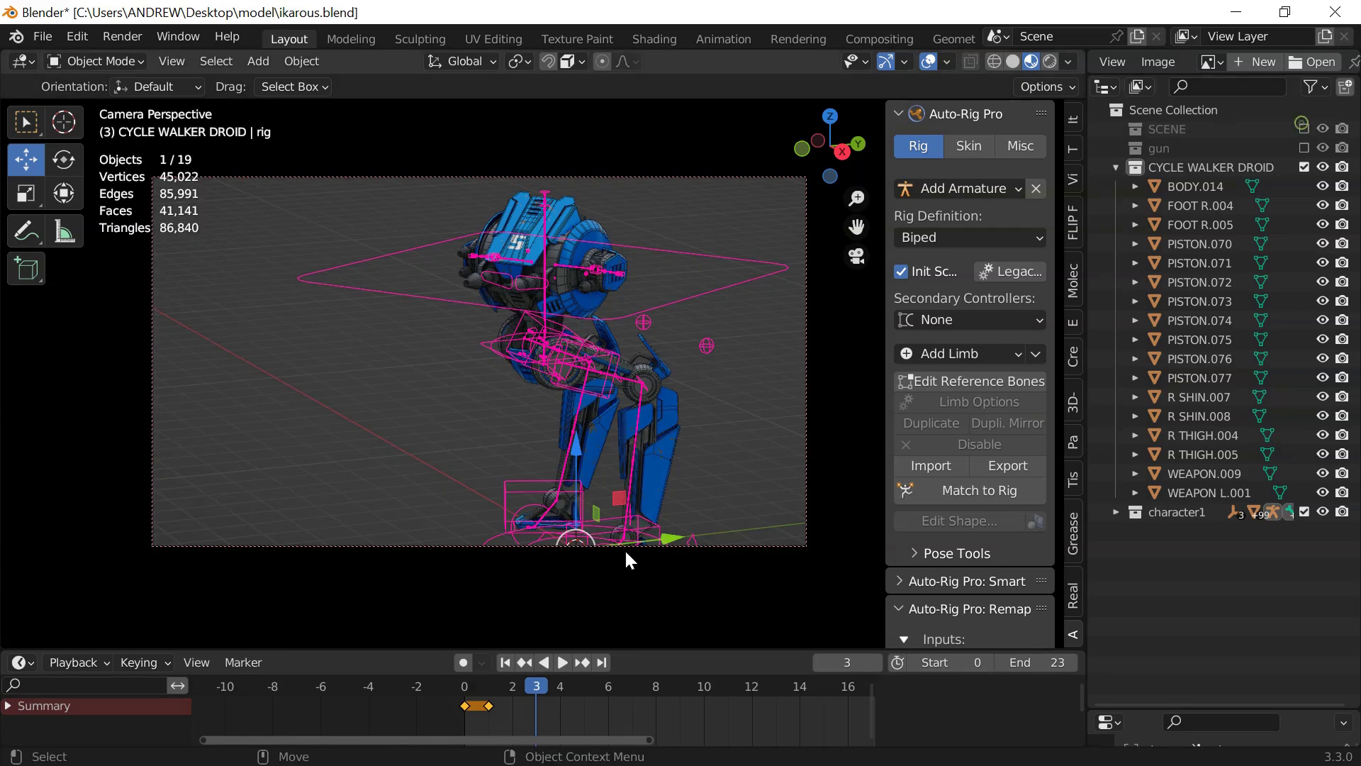
Leave the camera view, return to frame 0, widen the 3D viewport and select the droid's rig
left_click(856, 263)
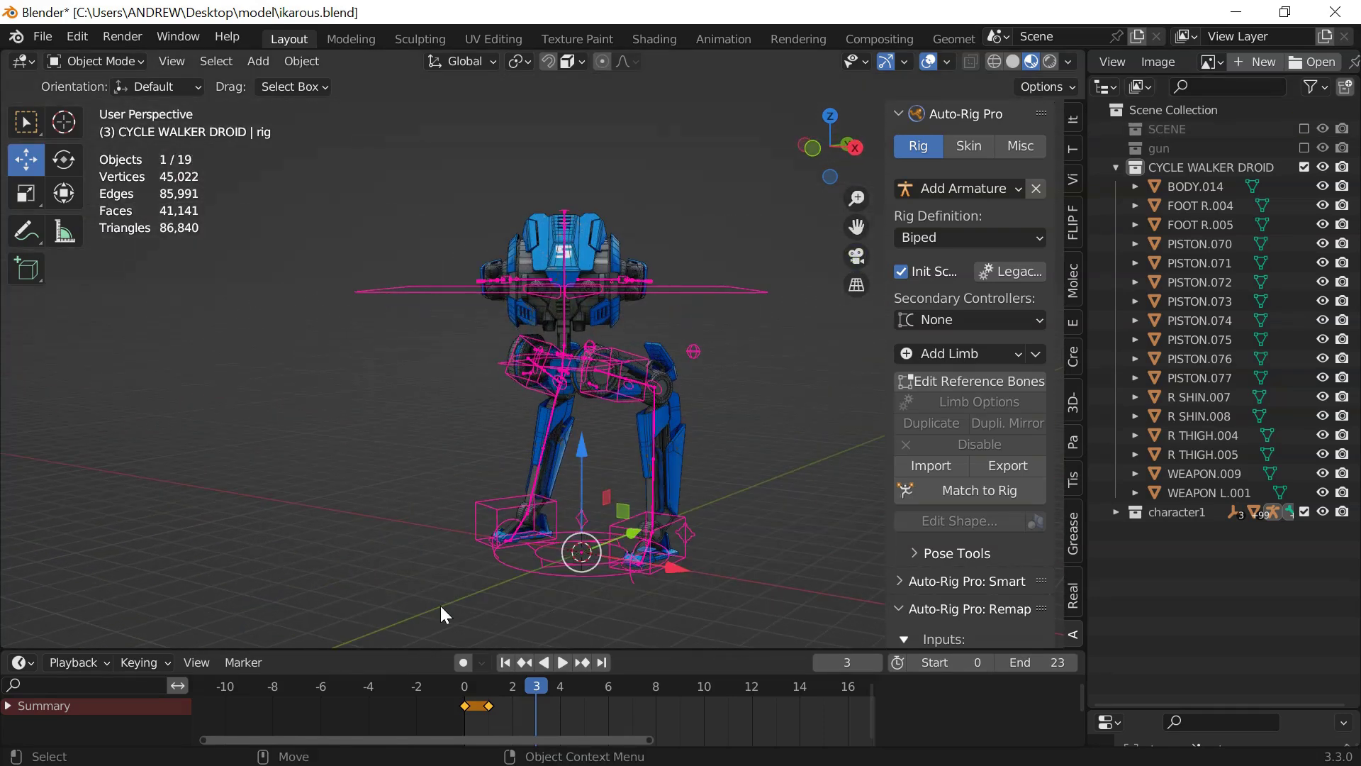
left_click(504, 662)
middle_click_drag(547, 551, 366, 358)
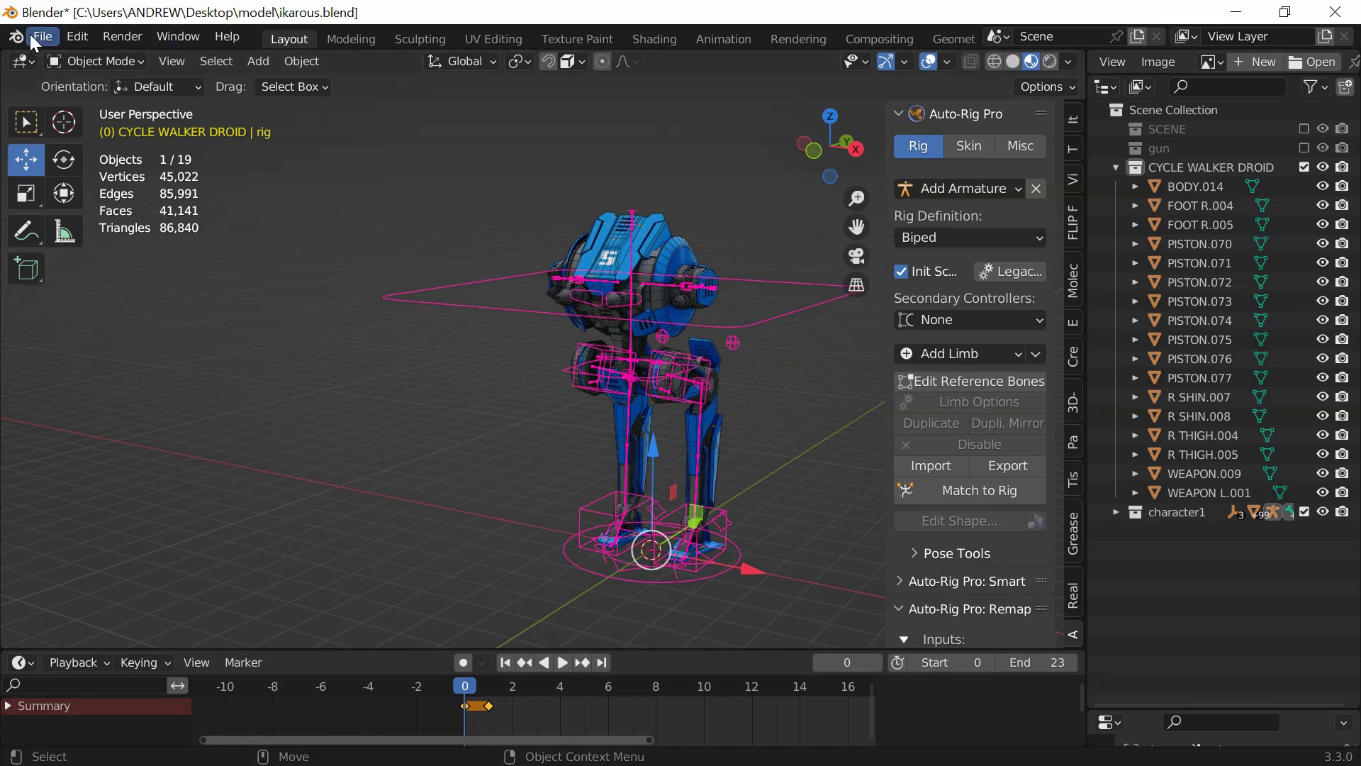
left_click(1089, 319)
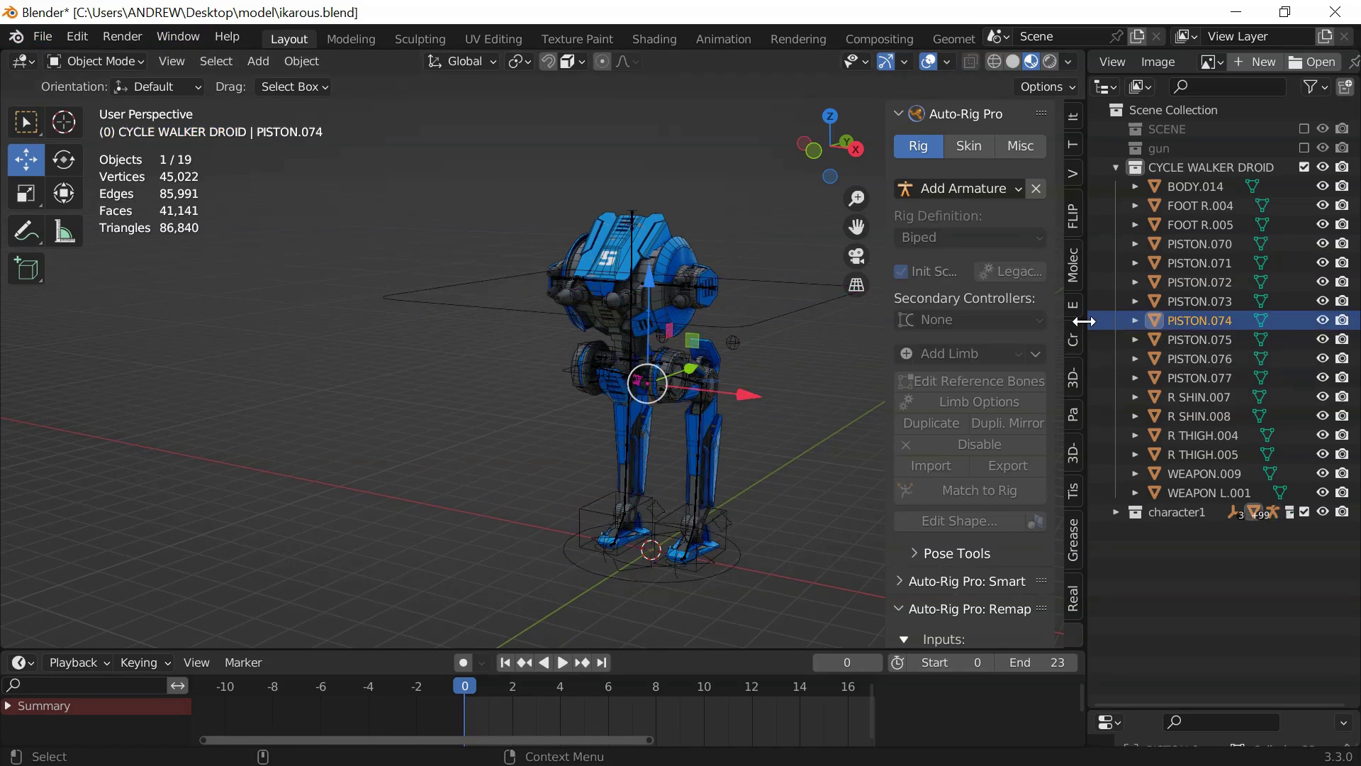
left_click_drag(1085, 325, 1317, 343)
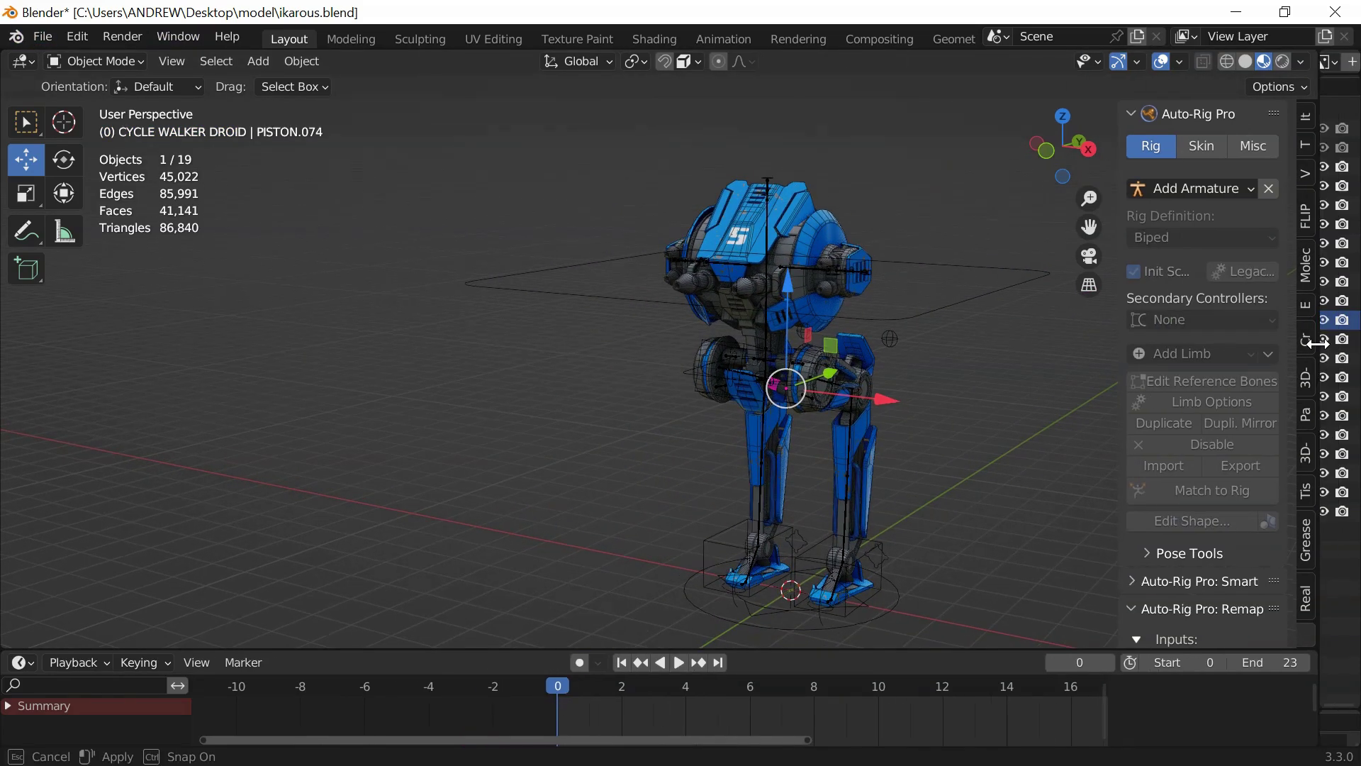
left_click(587, 297)
left_click(77, 36)
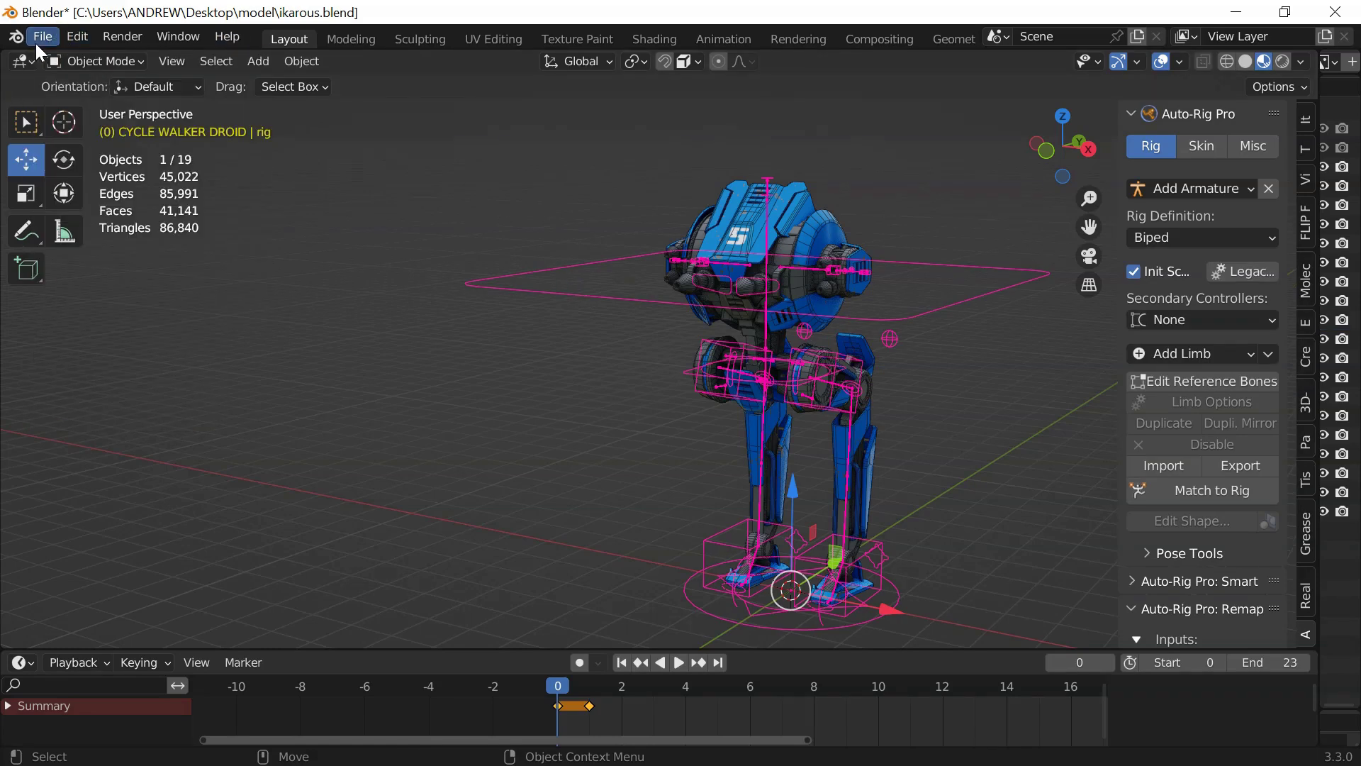
Import an FBX walk animation from the E:\PROJECTS\resources\BVH FILES\MIXAMO MOTIONS\WALK folder
left_click(38, 41)
mouse_move(90, 296)
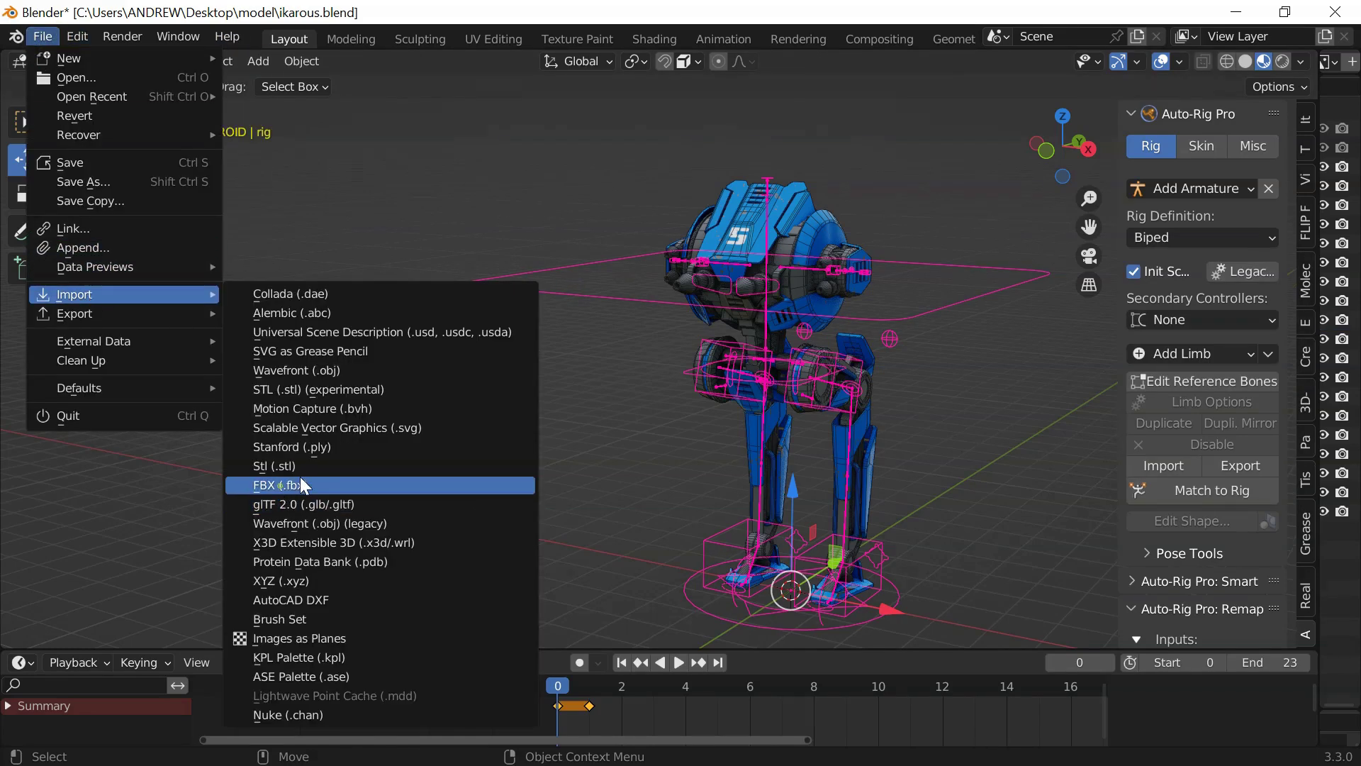
left_click(282, 484)
left_click(248, 203)
double_click(550, 236)
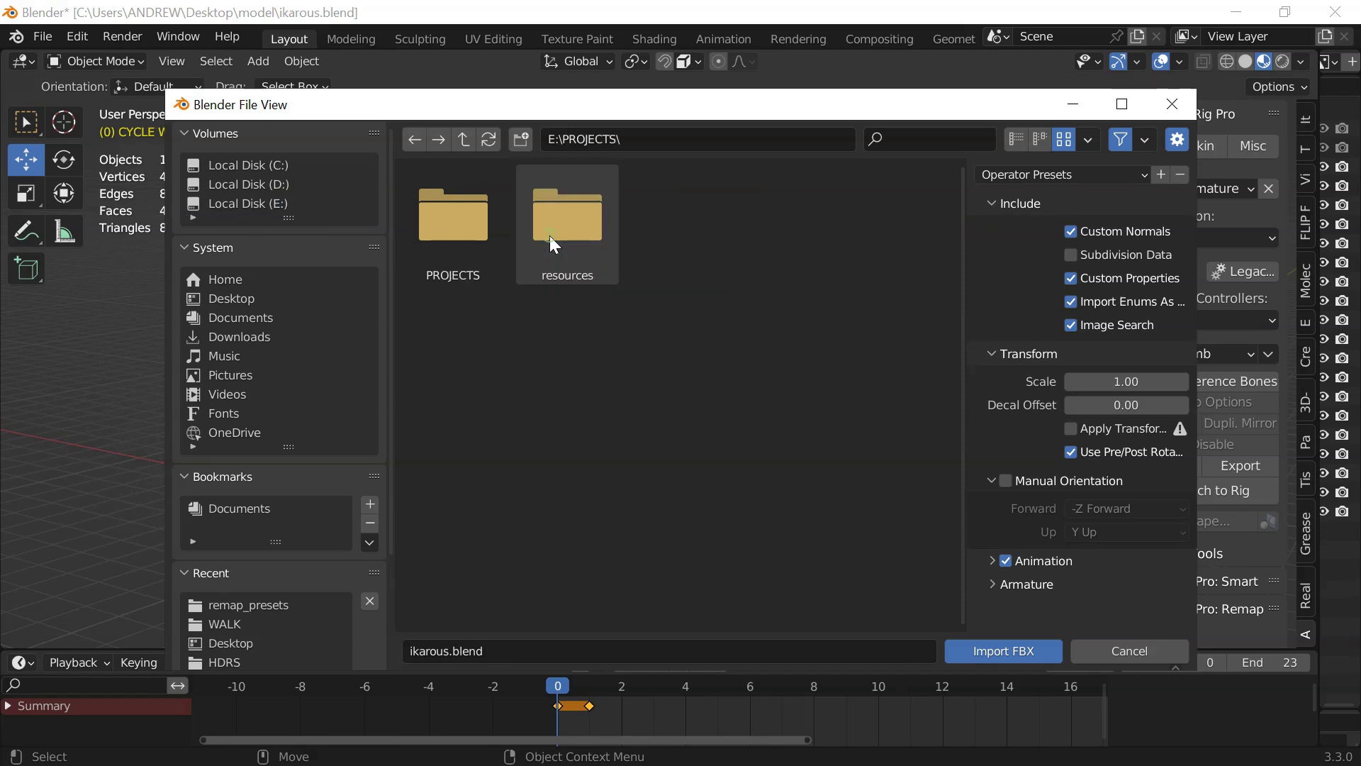
double_click(550, 235)
double_click(433, 229)
double_click(559, 237)
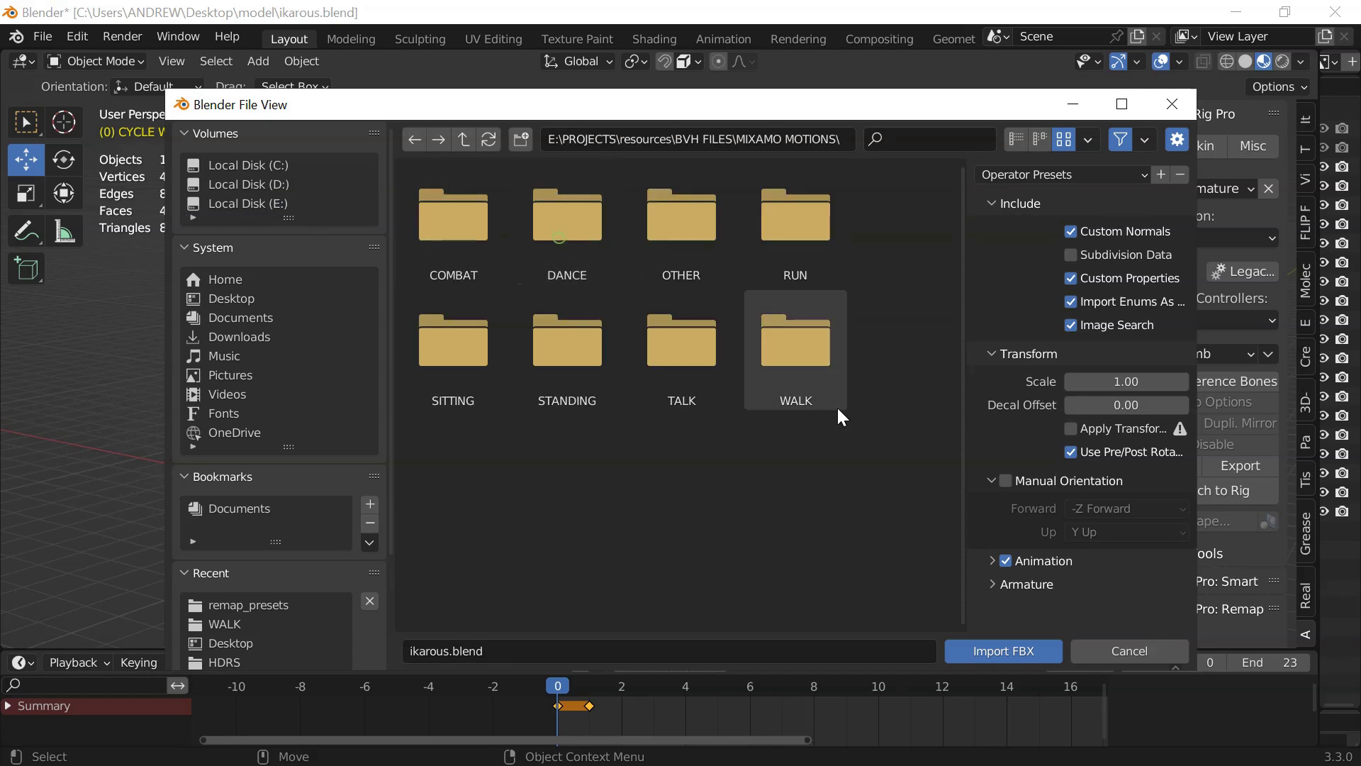
double_click(814, 362)
double_click(549, 376)
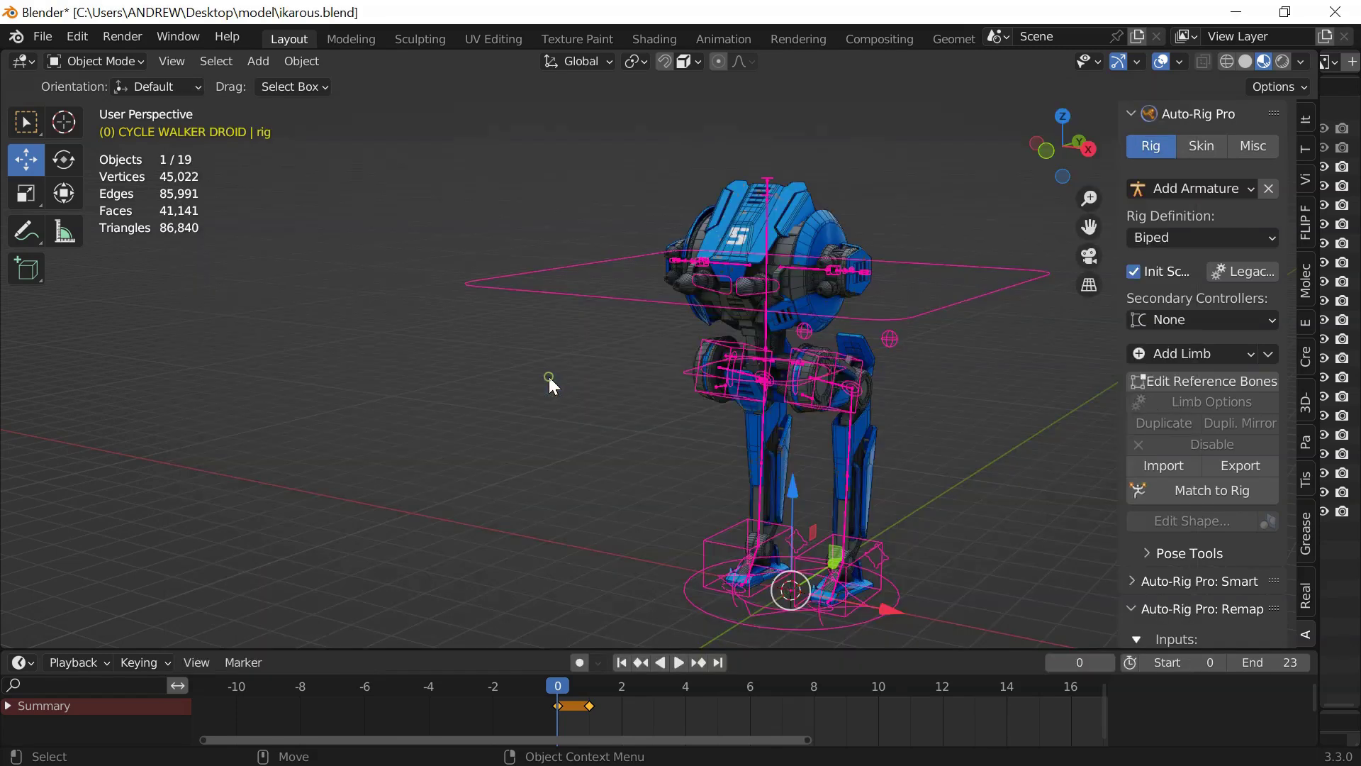
Move the imported armature along X to beside the droid and set the timeline's end frame to 49
left_click_drag(882, 597, 594, 569)
scroll(747, 730, "down", 7)
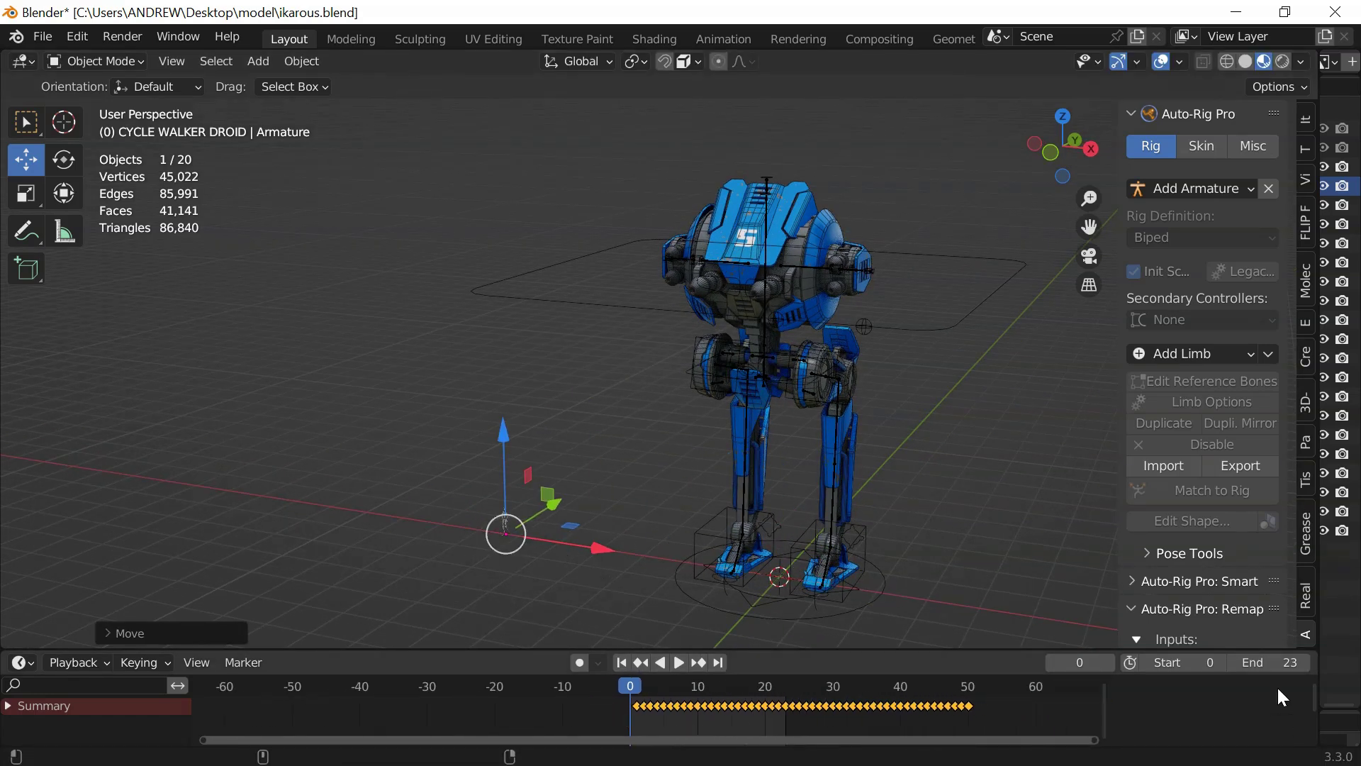
left_click_drag(1271, 668, 1270, 666)
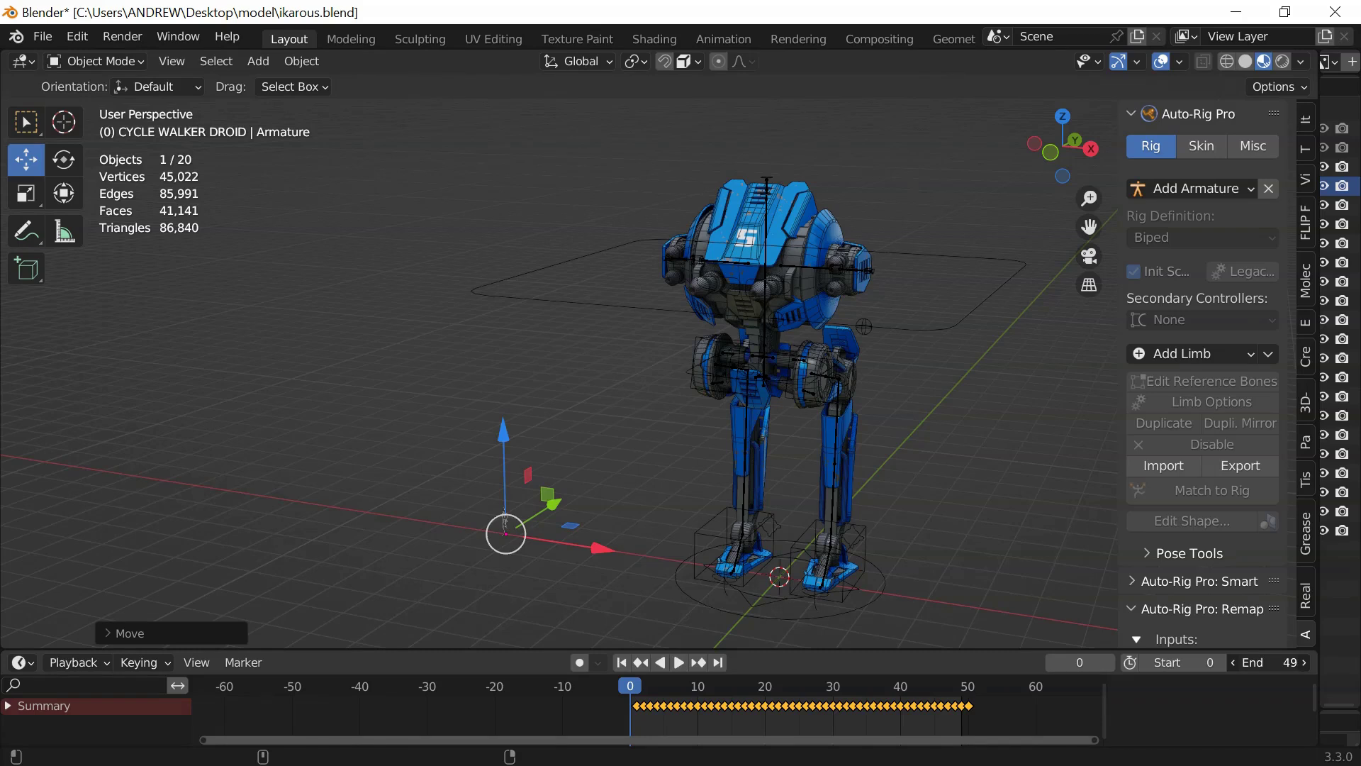
Set Armature as the remap source and rig as the target, auto-scale the source and build the bones list
left_click(1131, 116)
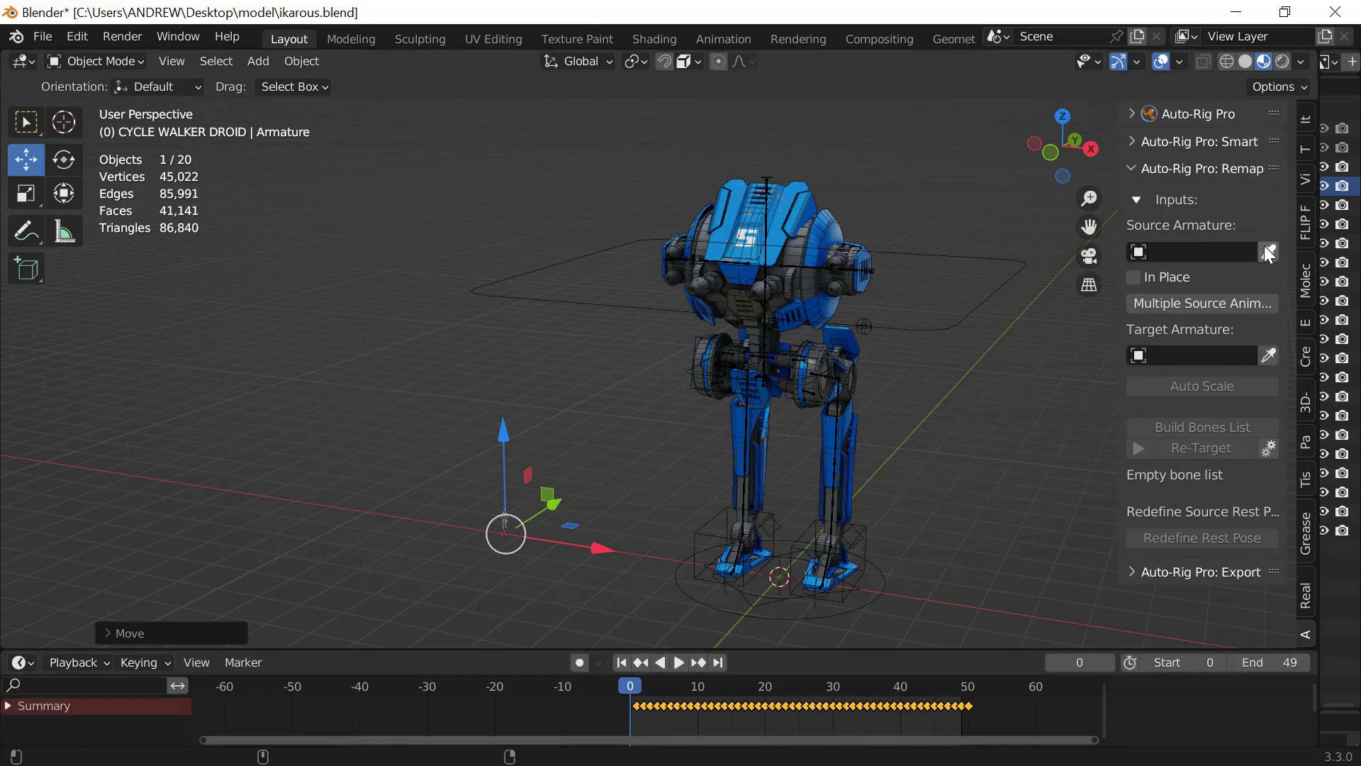
left_click(580, 302)
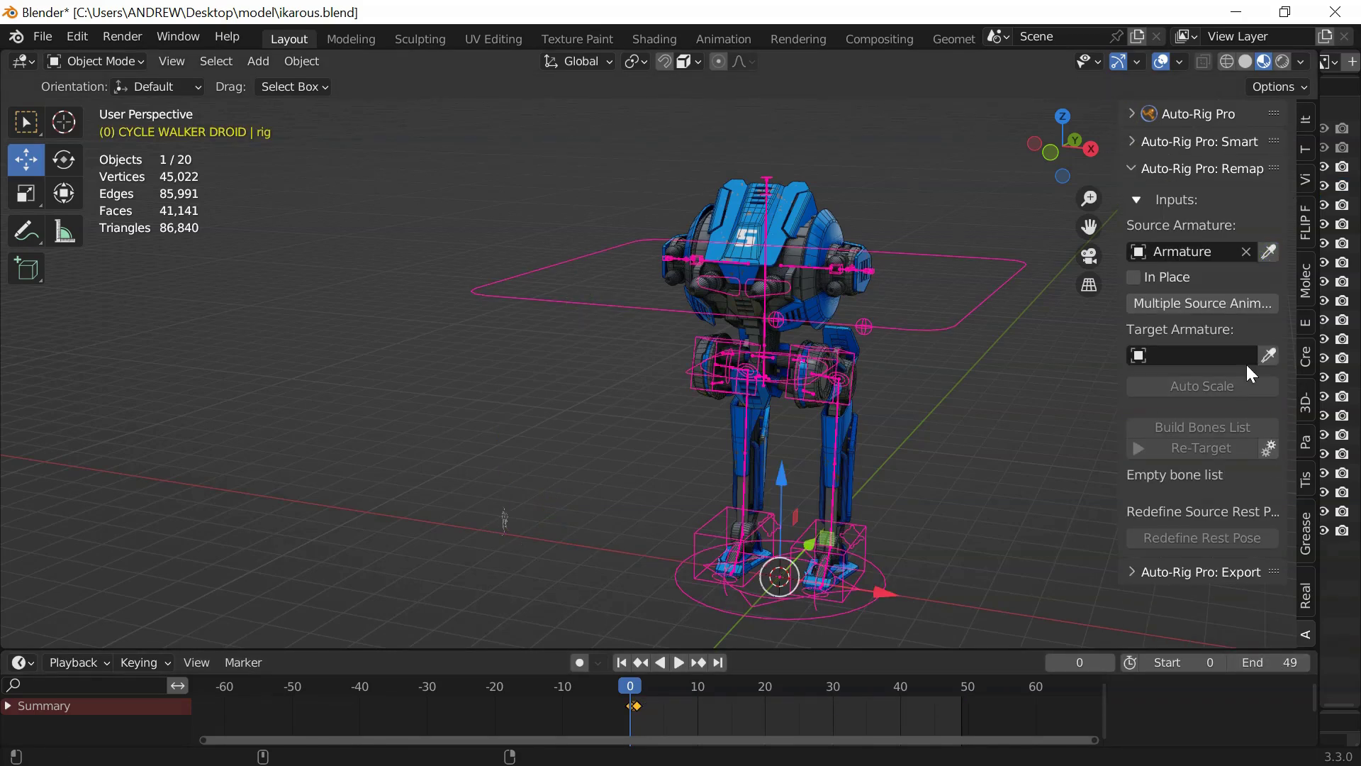
left_click(1267, 355)
left_click(1183, 388)
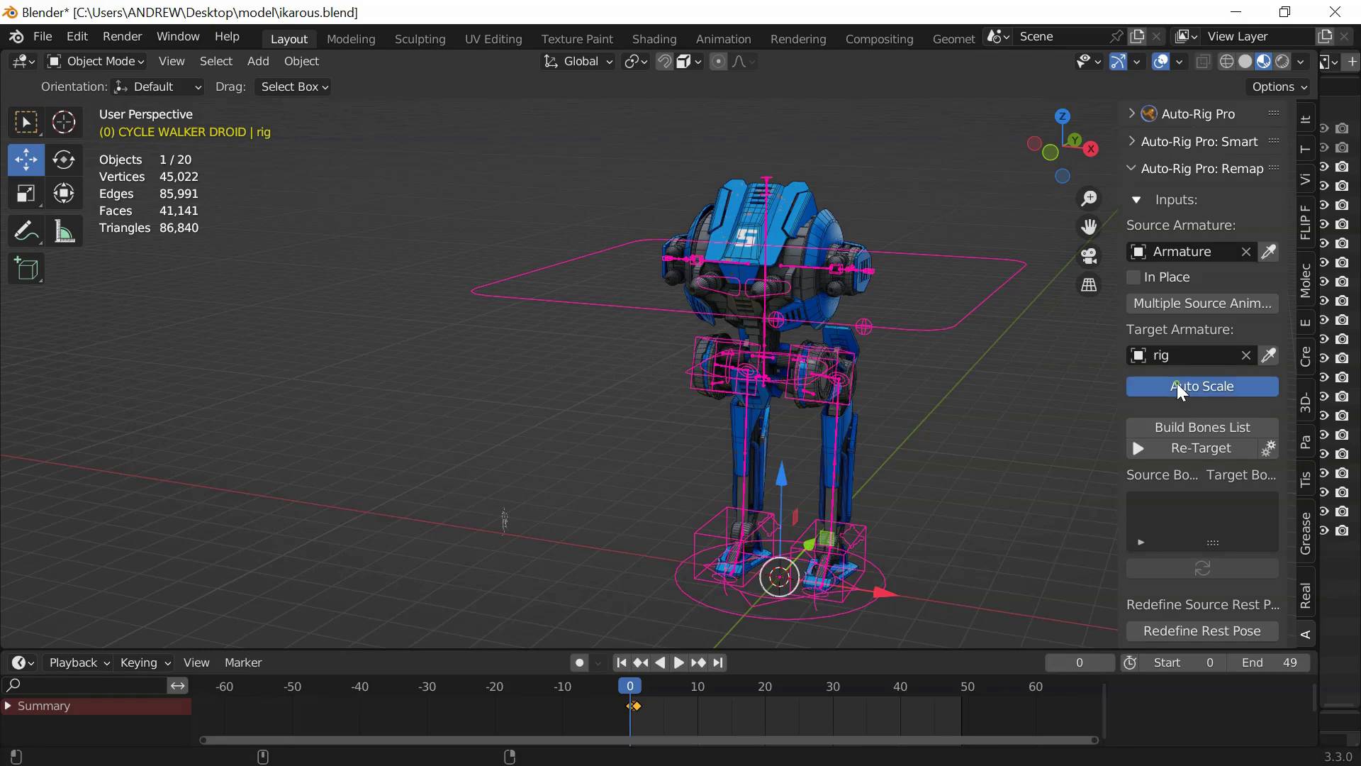
left_click(1177, 427)
Import a bone mapping preset from the BVH FILES folder in E:\PROJECTS\resources
scroll(1182, 452, "down", 10)
left_click(1155, 553)
left_click(240, 203)
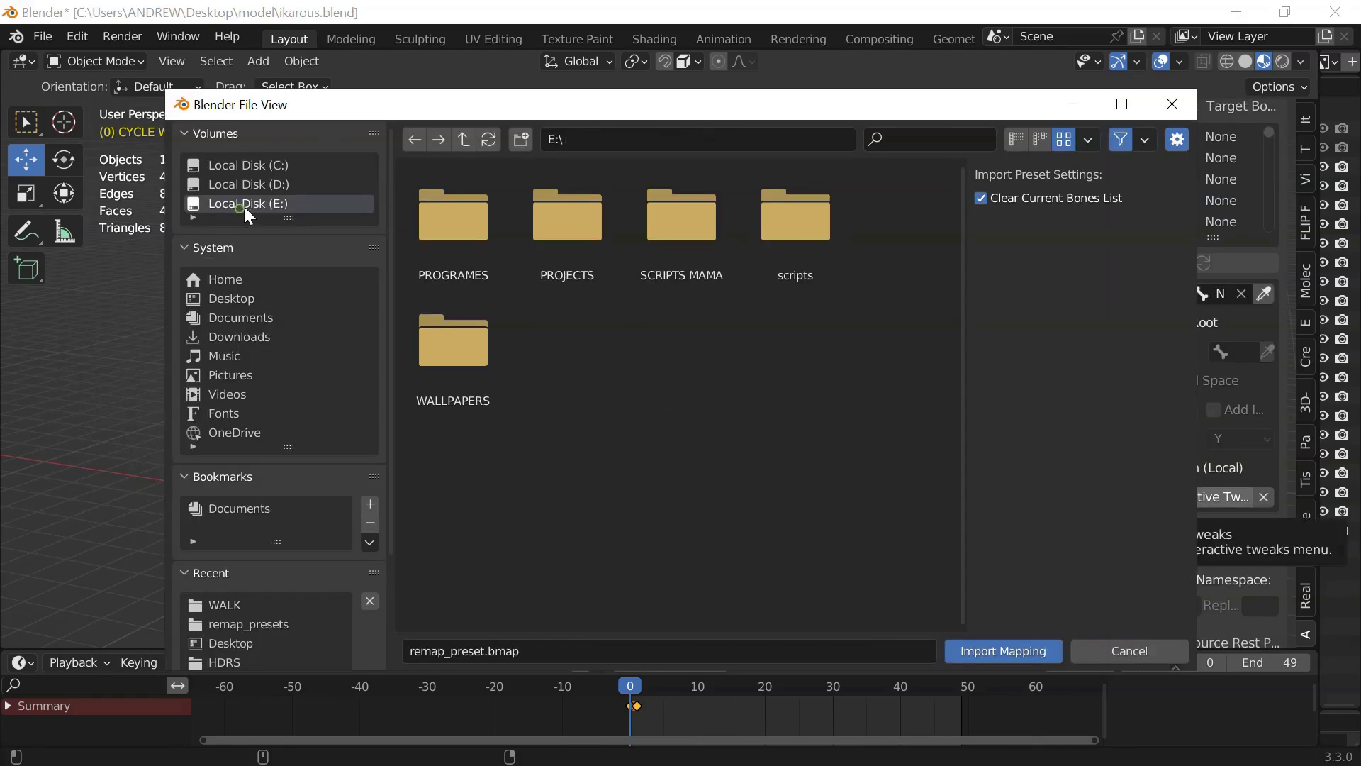
double_click(546, 233)
double_click(545, 232)
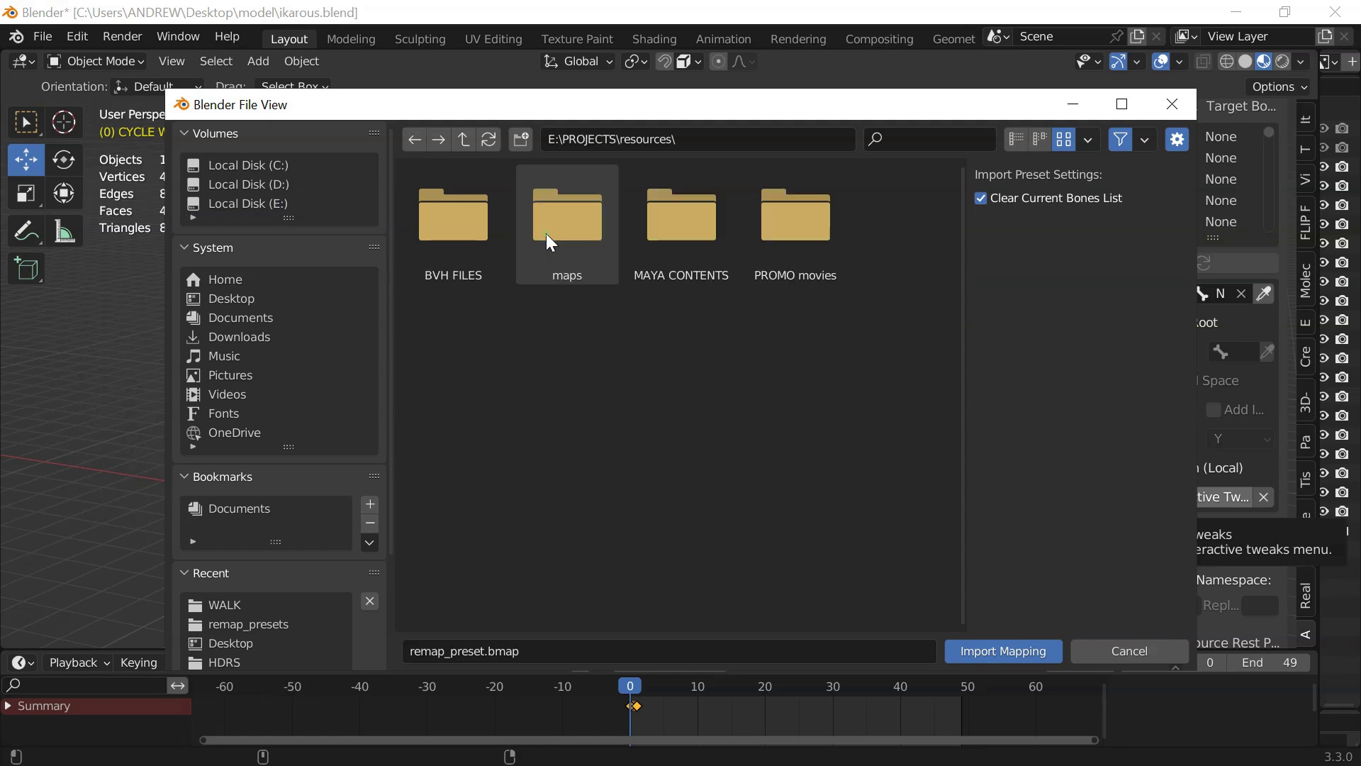
double_click(452, 227)
double_click(665, 240)
double_click(665, 240)
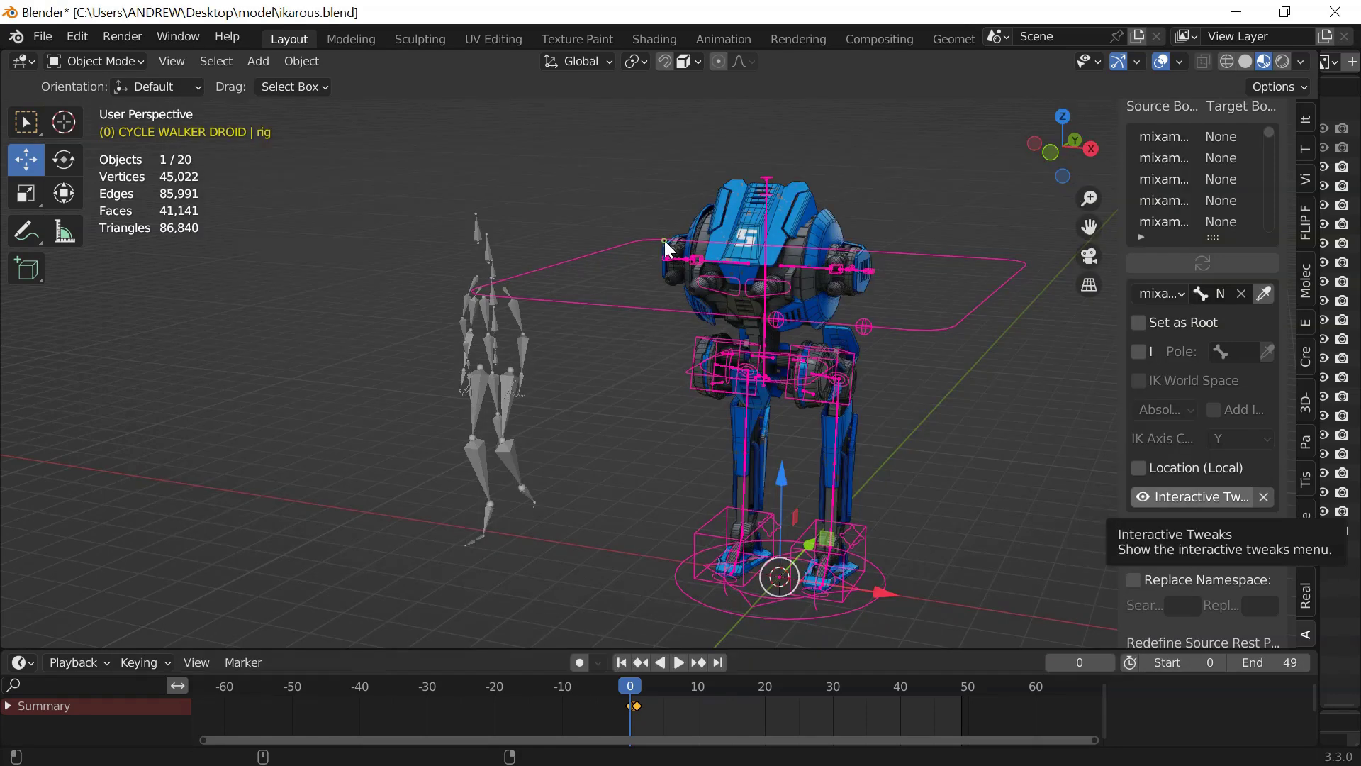
In Pose Mode, select the rig's c_root_master.x control at the hips and set it as root in the bone mapping
key("ctrl+Tab")
middle_click_drag(723, 411, 614, 387, "shift")
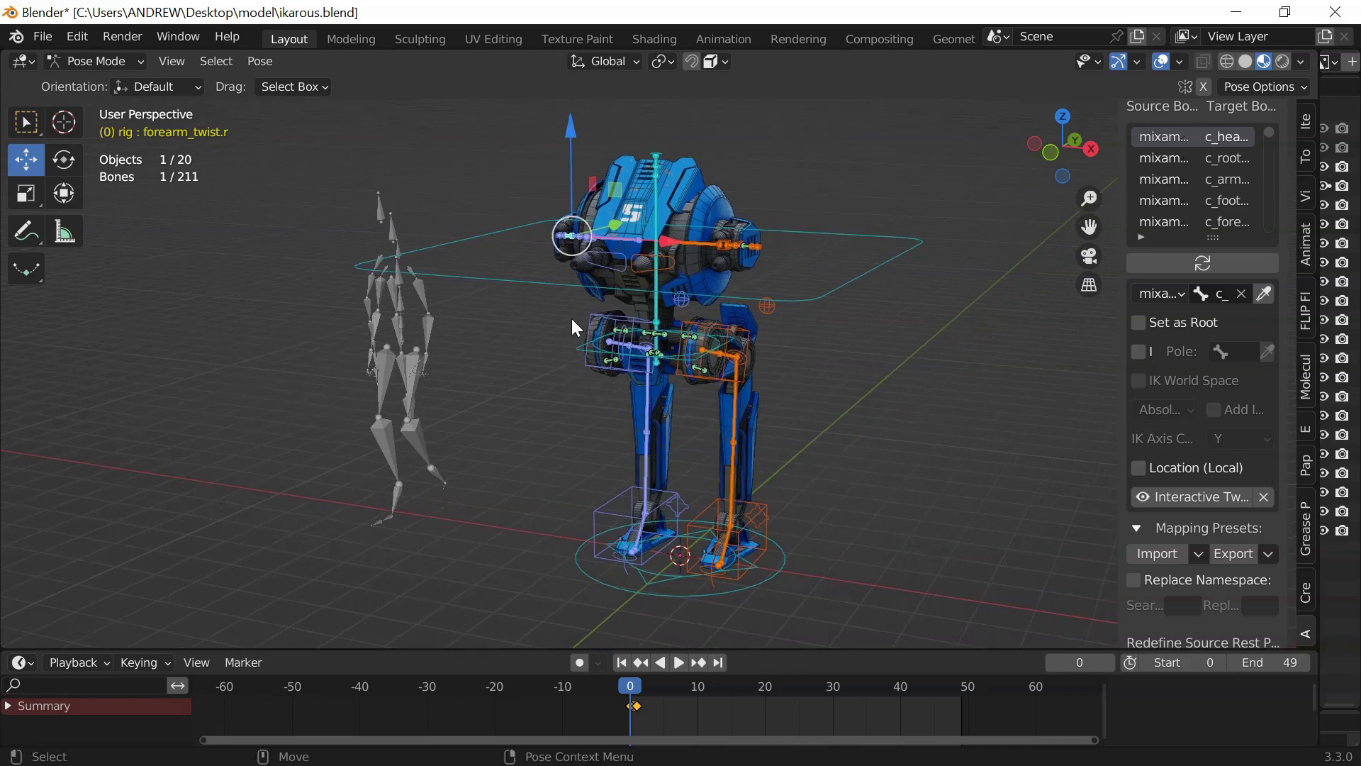
scroll(487, 322, "up", 7)
left_click(380, 324)
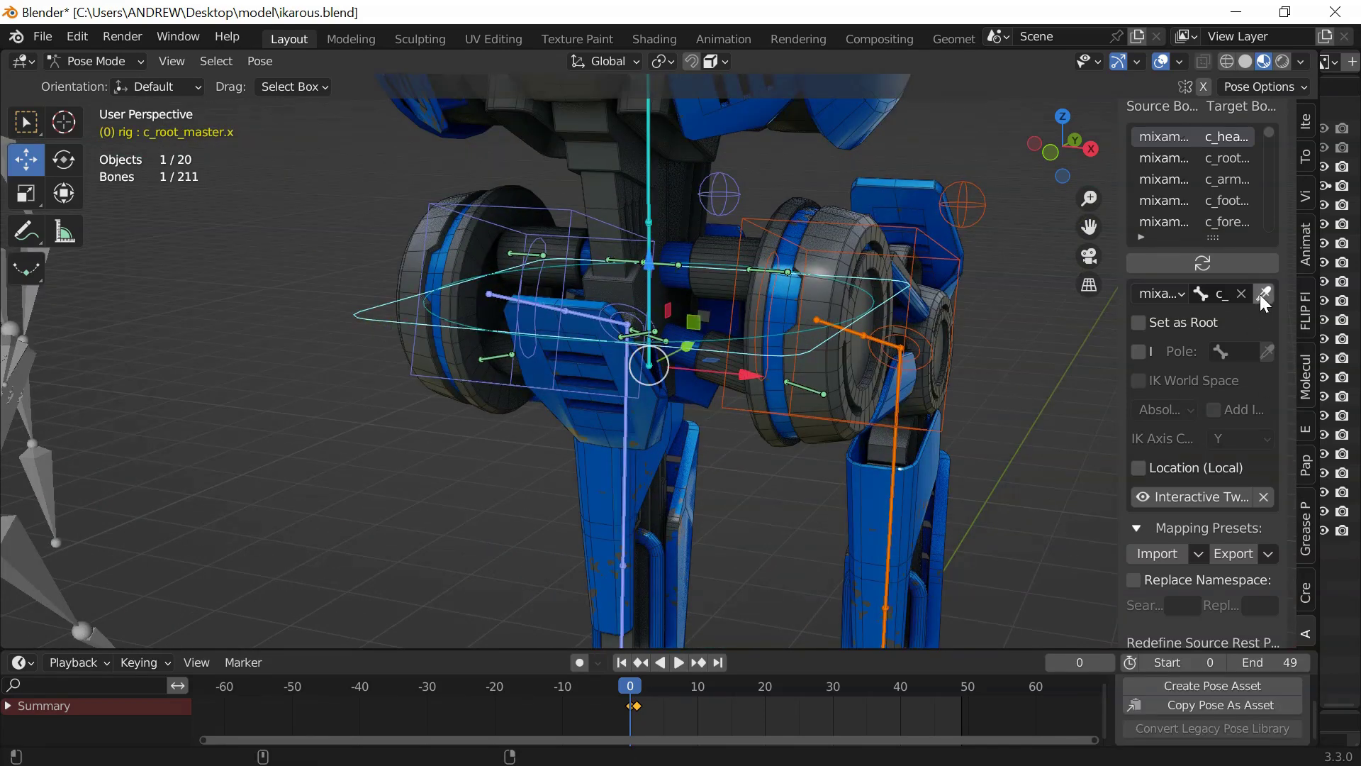
left_click(1138, 322)
scroll(1198, 411, "down", 2)
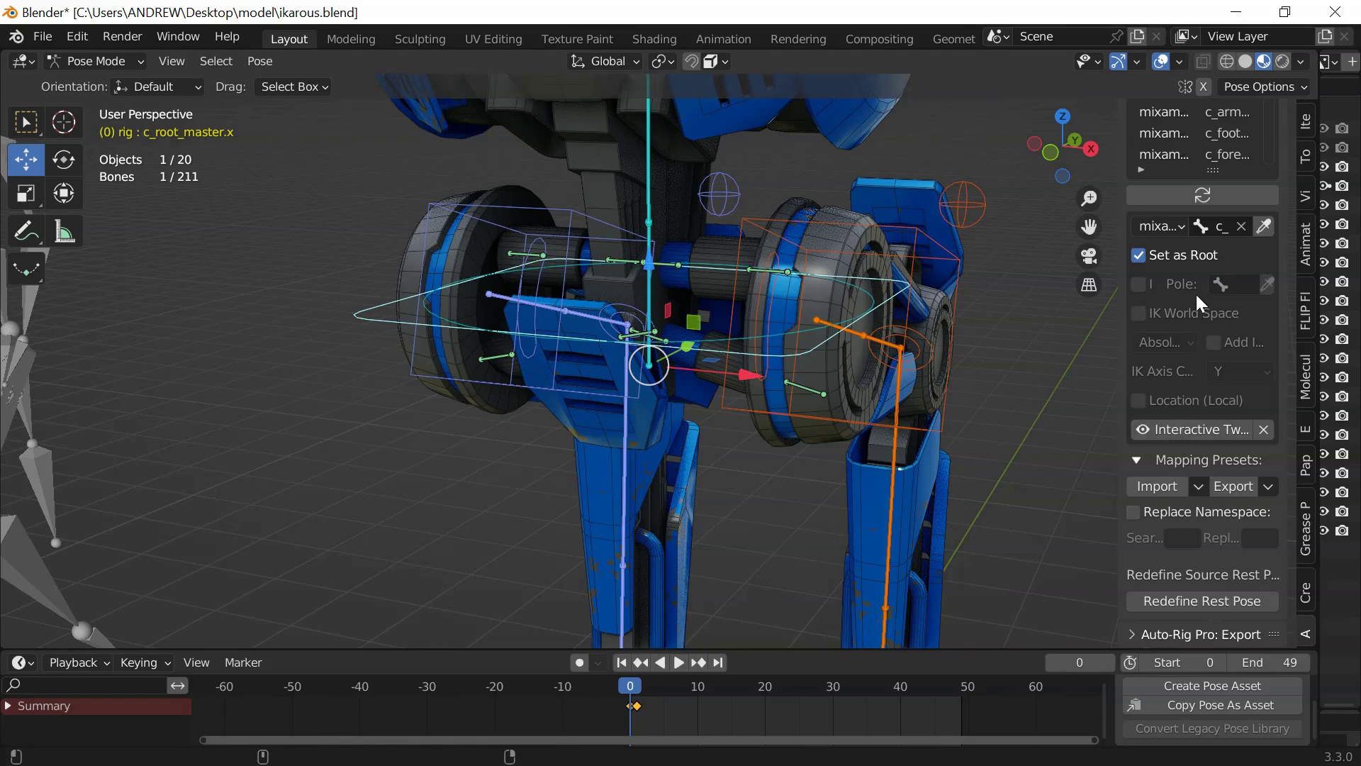
Retarget the walk motion onto the droid's rig and play the animation
scroll(1177, 248, "up", 3)
left_click(1166, 125)
left_click(1057, 277)
scroll(500, 382, "down", 5)
key("space")
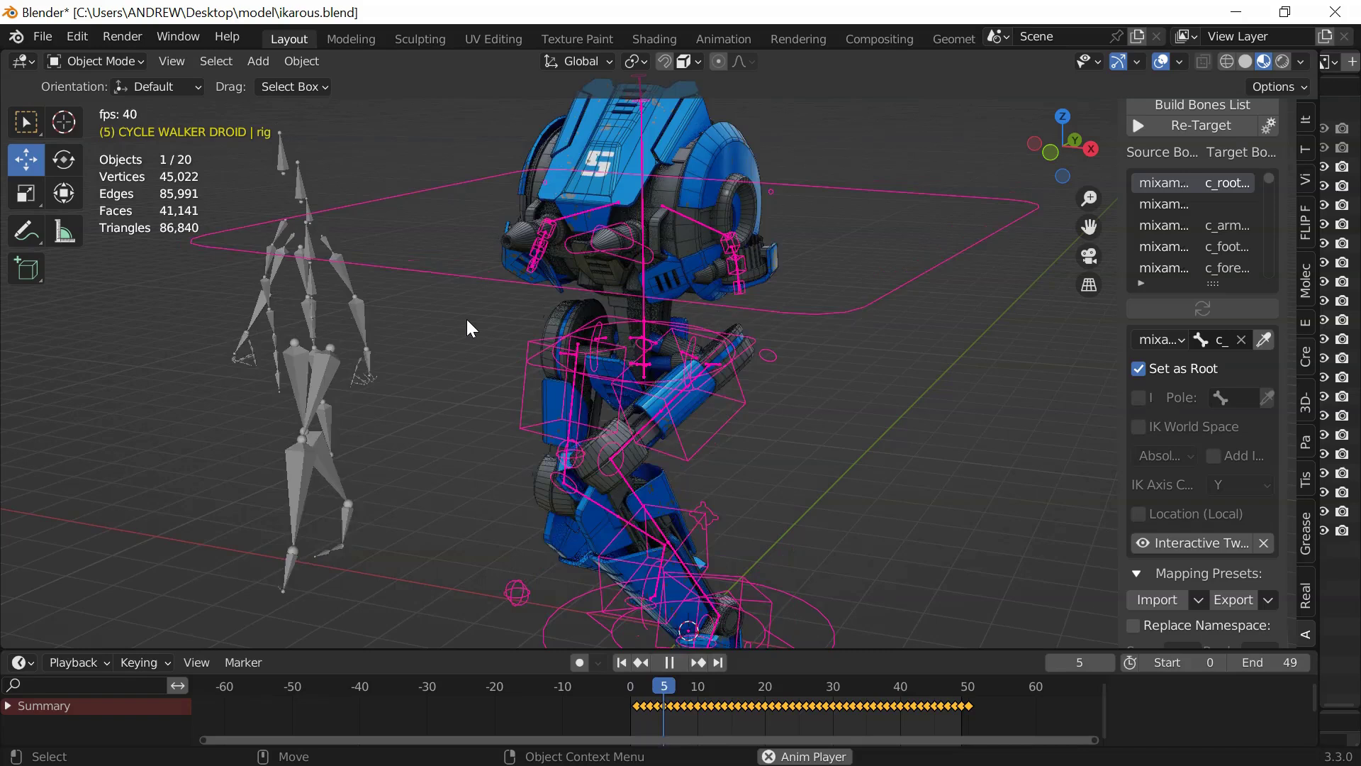
At frame 0, select both leg pole controls in Pose Mode and delete their keyframes
left_click(621, 662)
middle_click_drag(470, 499, 343, 426)
key("ctrl+Tab")
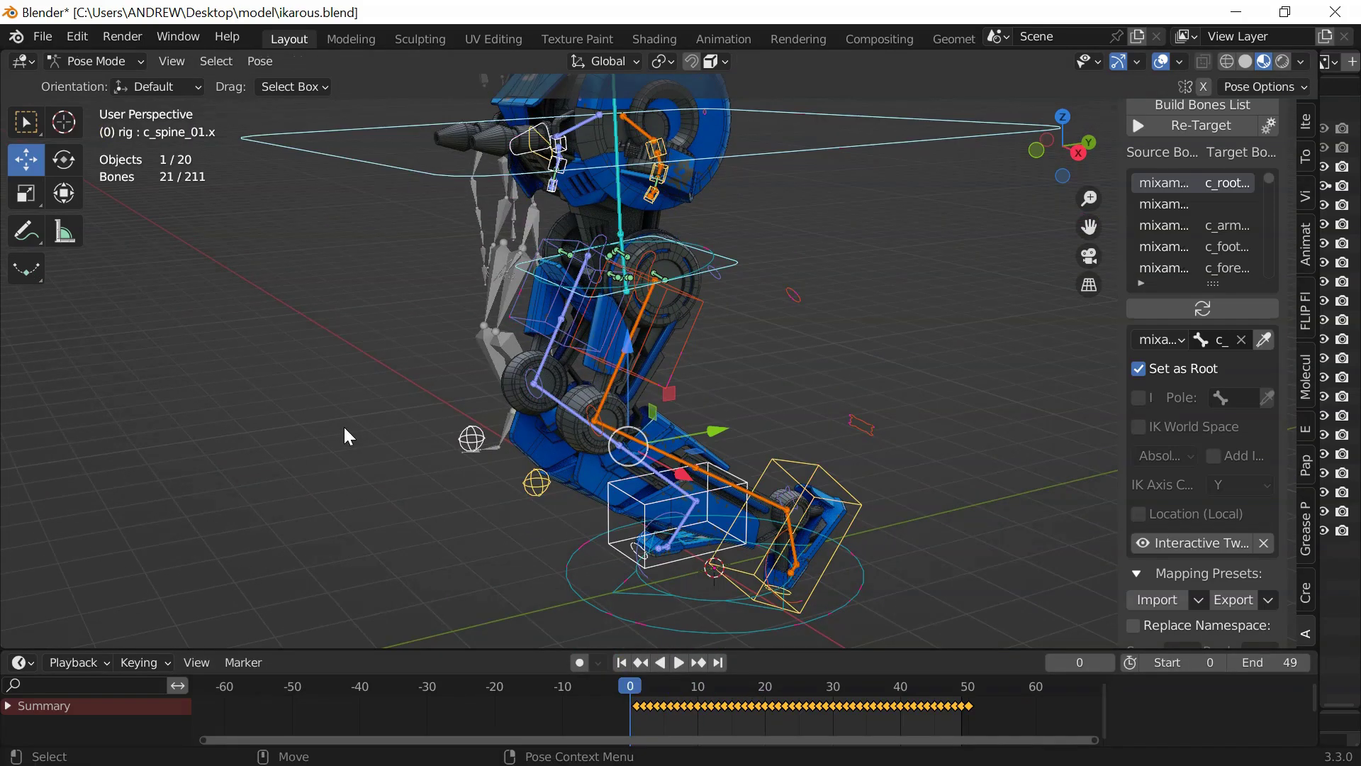
left_click(470, 438)
key("Delete")
Move both leg pole controls along Y from in front of the knees to behind the legs
middle_click_drag(431, 505, 527, 396)
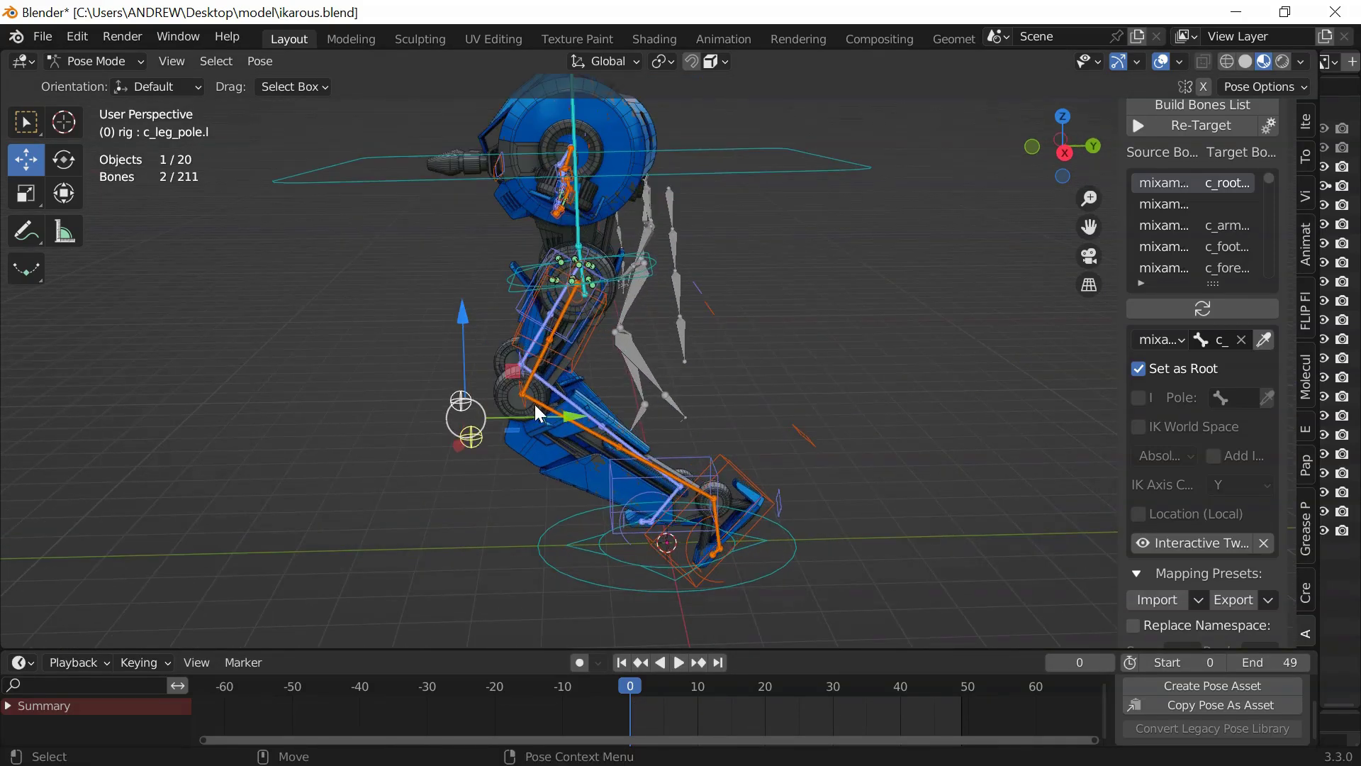
key("g")
key("y")
left_click(957, 340)
Raise the left leg pole control about 2.5 m to knee height behind the left leg
middle_click_drag(850, 328, 638, 368)
left_click(638, 487)
left_click(629, 476)
left_click(651, 492)
left_click_drag(656, 482, 591, 285)
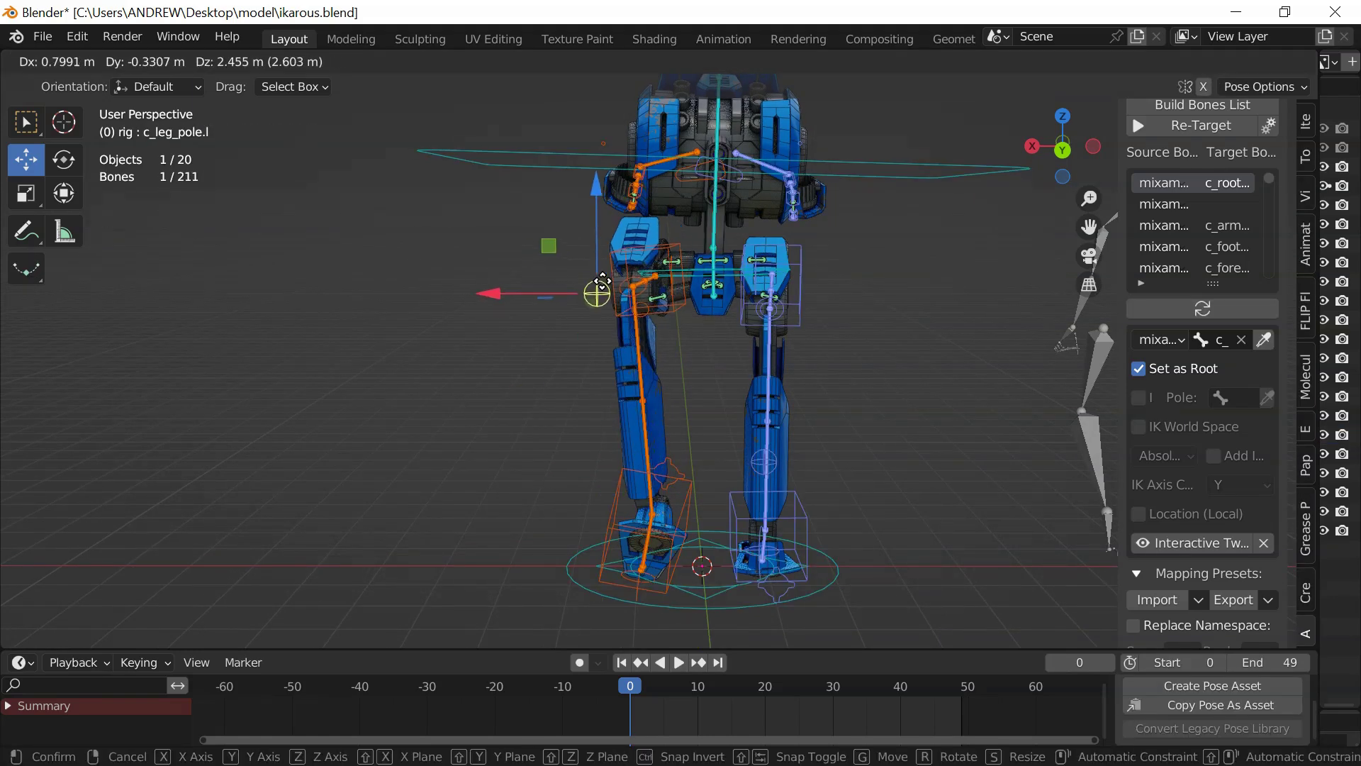
left_click(624, 289)
Raise the right leg pole control to knee height, level with the left one
middle_click_drag(623, 289, 779, 429)
left_click(777, 436)
key("g")
left_click(778, 290)
Turn on Interactive Tweaks for the c_root_master.x control and offset its location along Z with an additive location of 0.10
middle_click_drag(744, 301, 428, 449)
scroll(559, 424, "up", 3)
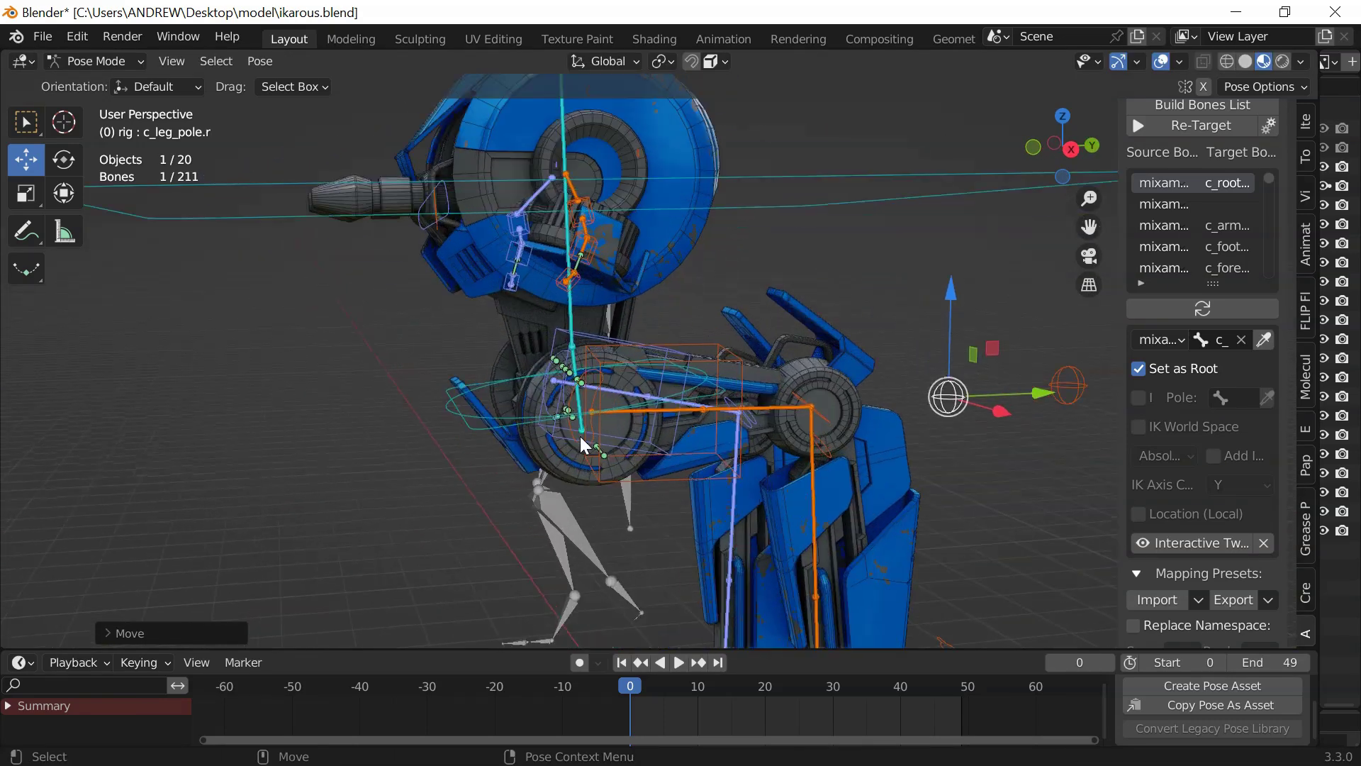
left_click(616, 467)
middle_click_drag(574, 413, 461, 422, "shift")
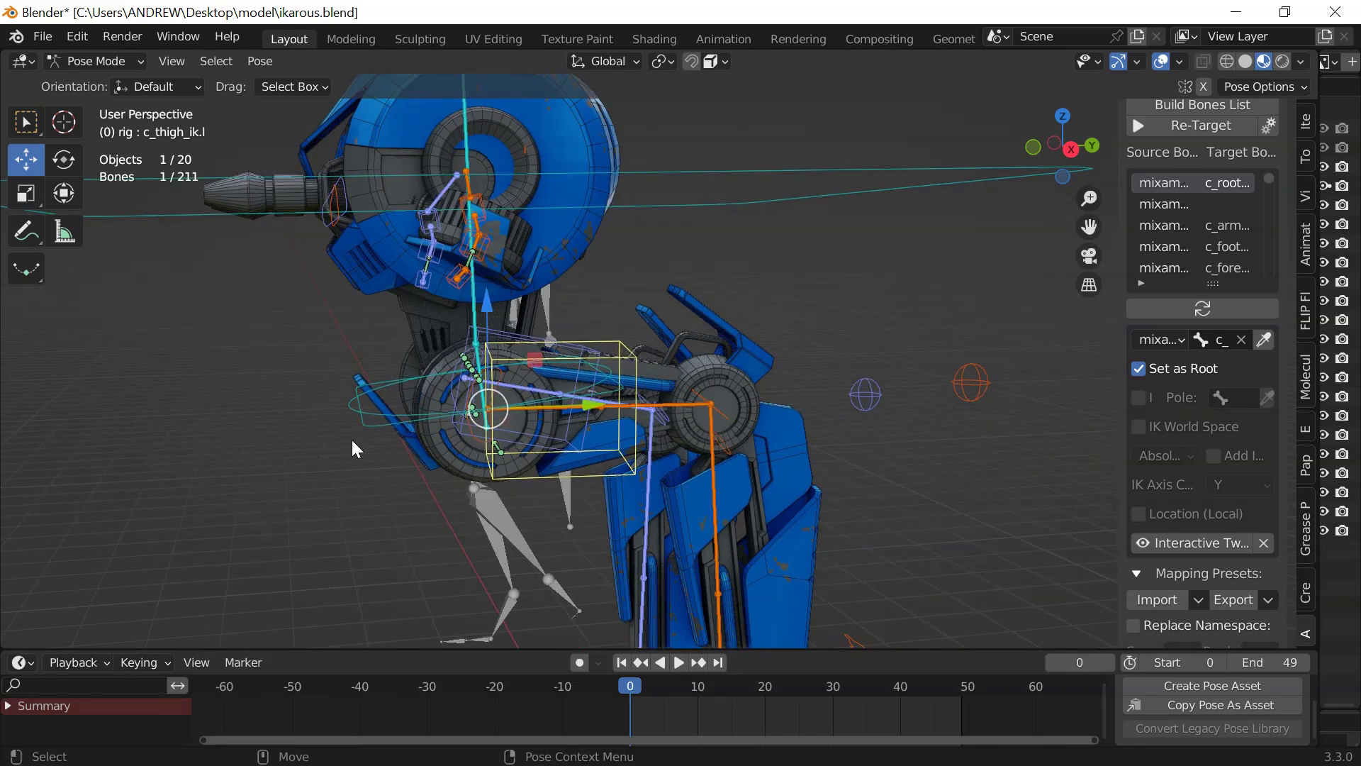
left_click(374, 426)
scroll(326, 428, "down", 2)
middle_click_drag(326, 428, 361, 430)
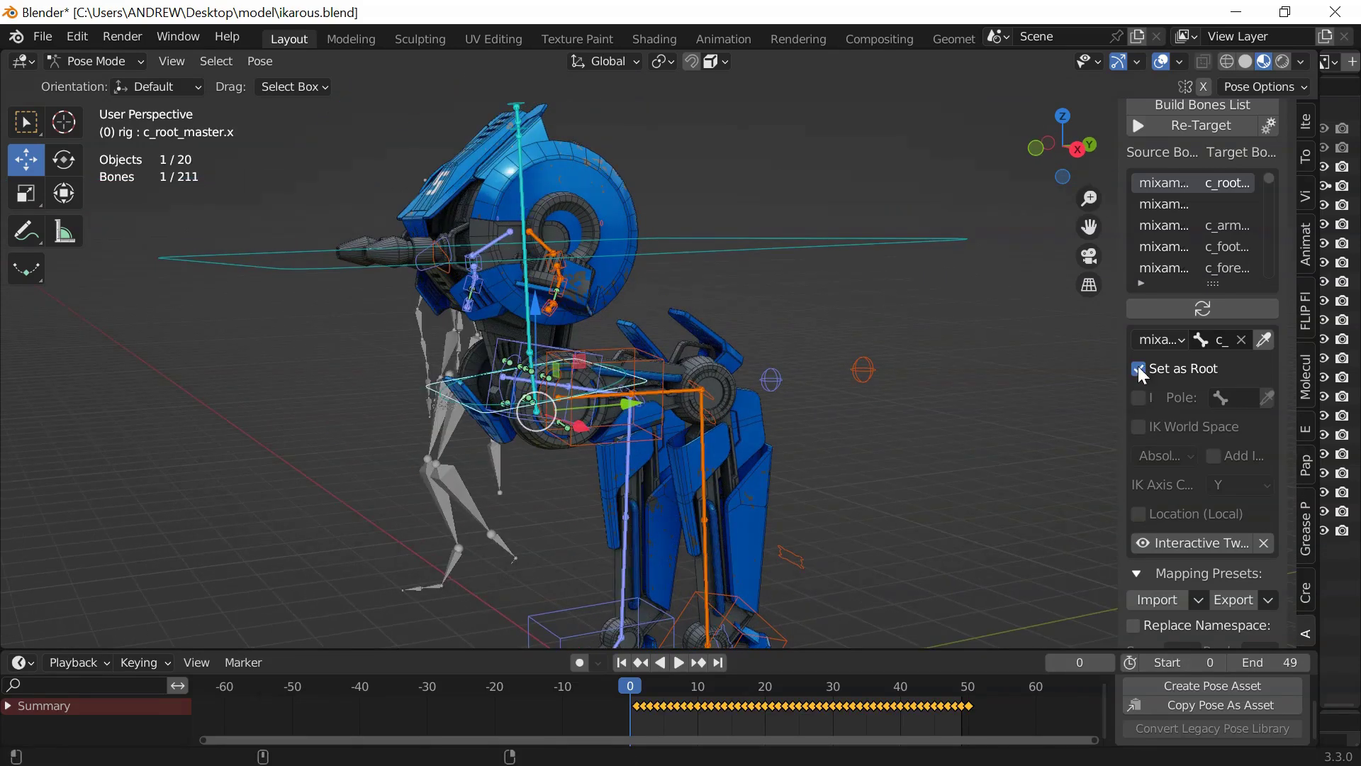
left_click(1188, 544)
scroll(1197, 496, "down", 4)
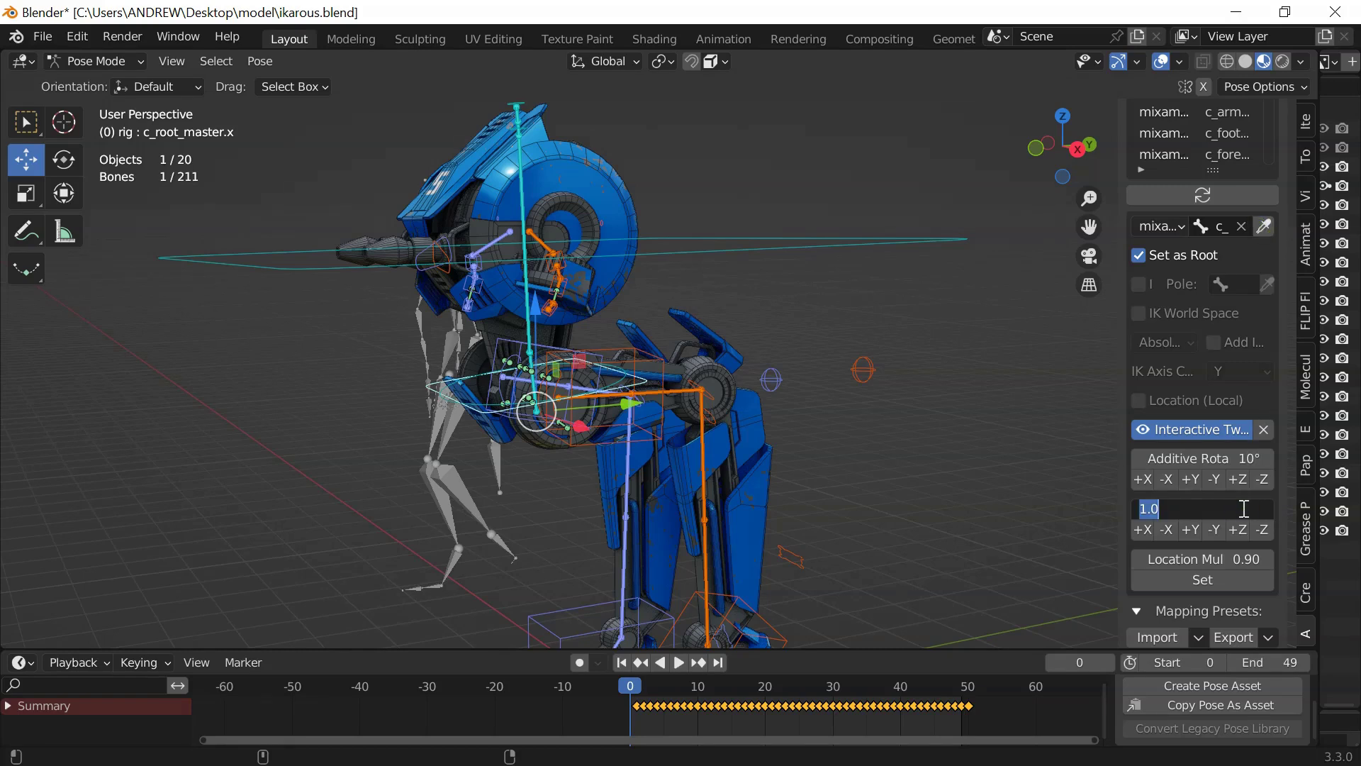
left_click(1241, 531)
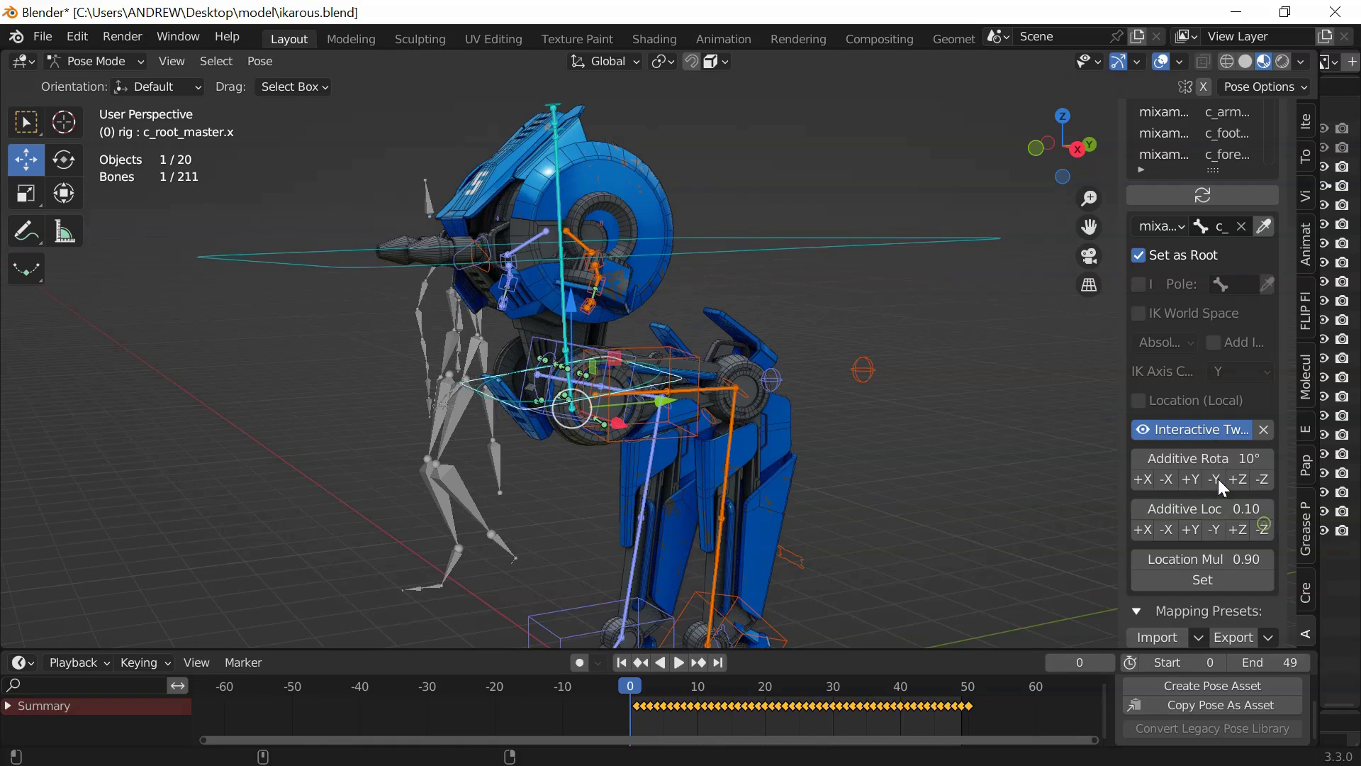
Delete the keyframes of both shoulder controls and clear their transforms
middle_click_drag(610, 355, 470, 409)
scroll(460, 363, "up", 5)
middle_click_drag(461, 363, 512, 328)
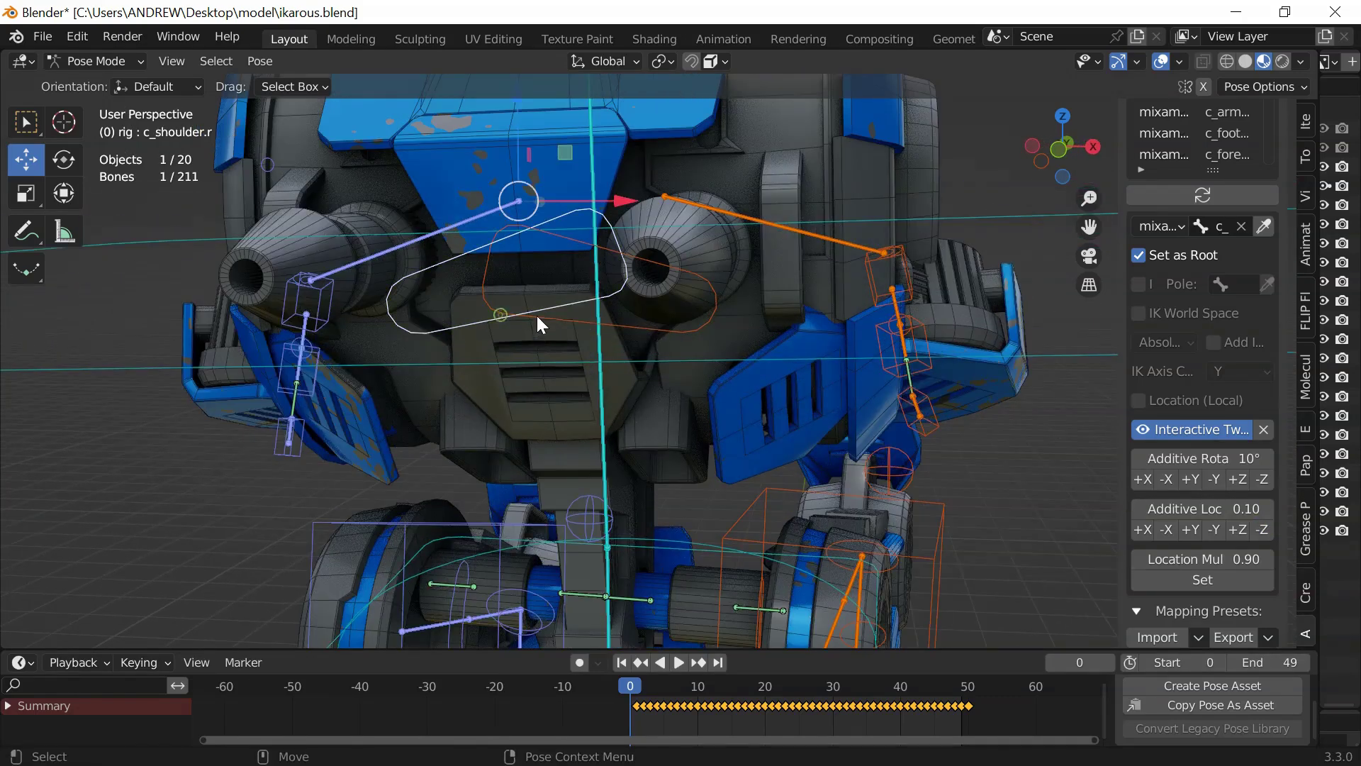
key("Delete")
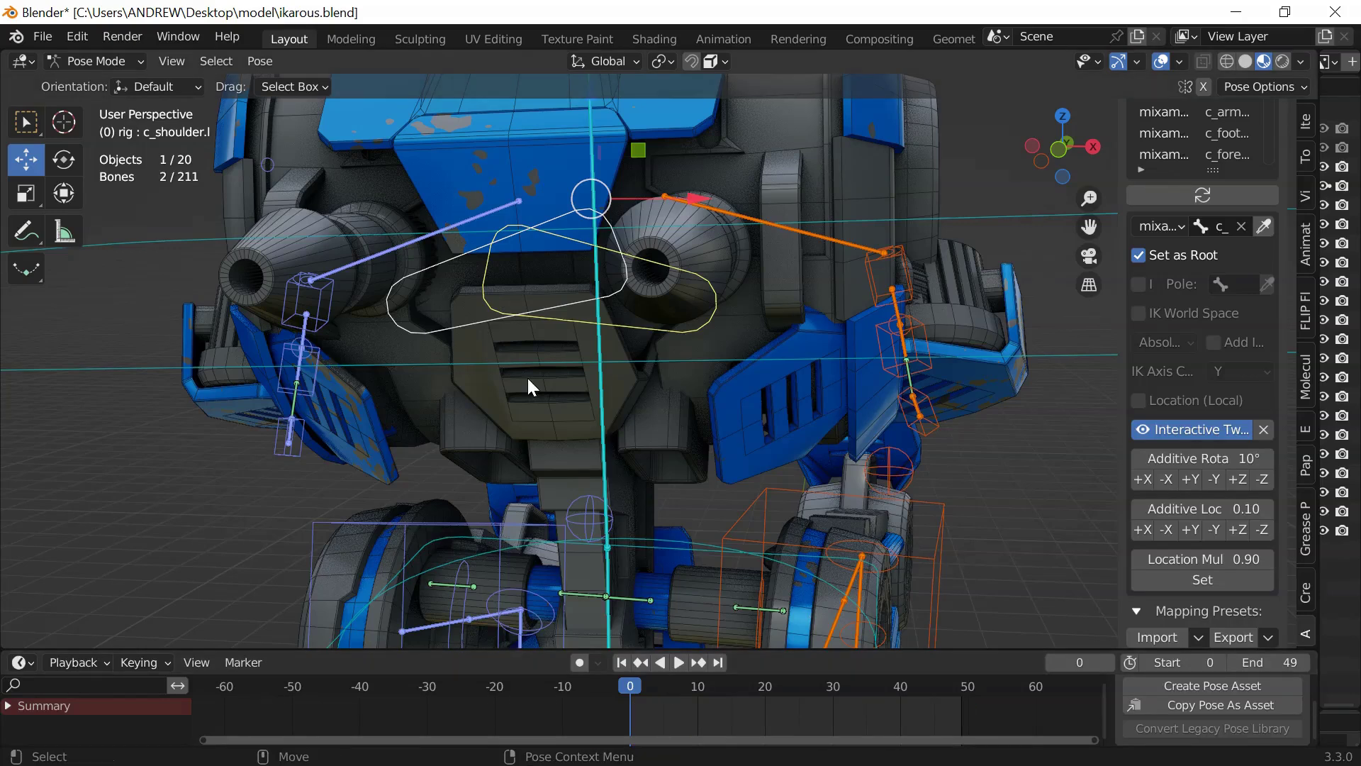
left_click(260, 61)
mouse_move(281, 112)
left_click(486, 106)
Delete the keyframes of the arm, forearm and hand FK controls on both sides and clear their transforms
middle_click_drag(535, 224, 626, 254)
scroll(781, 301, "up", 4)
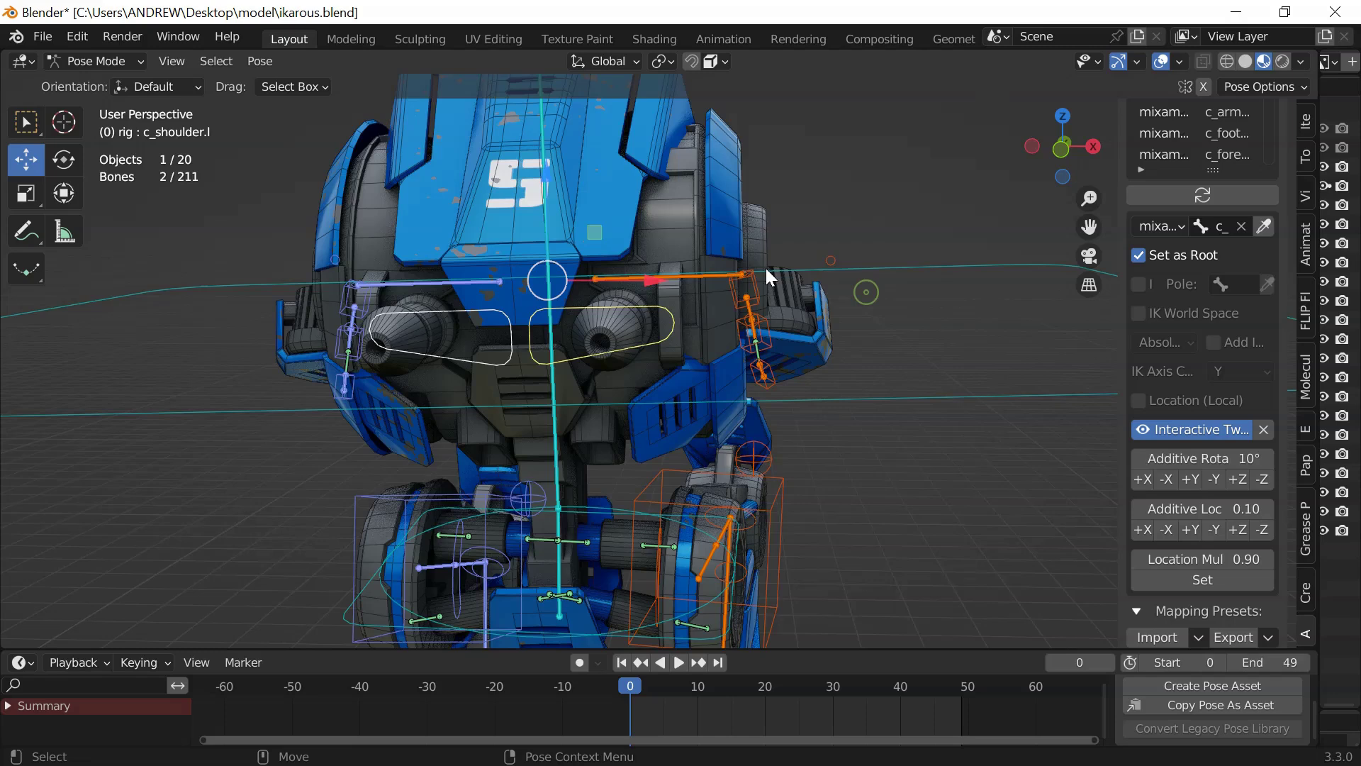
left_click(768, 267)
left_click(777, 303, "shift")
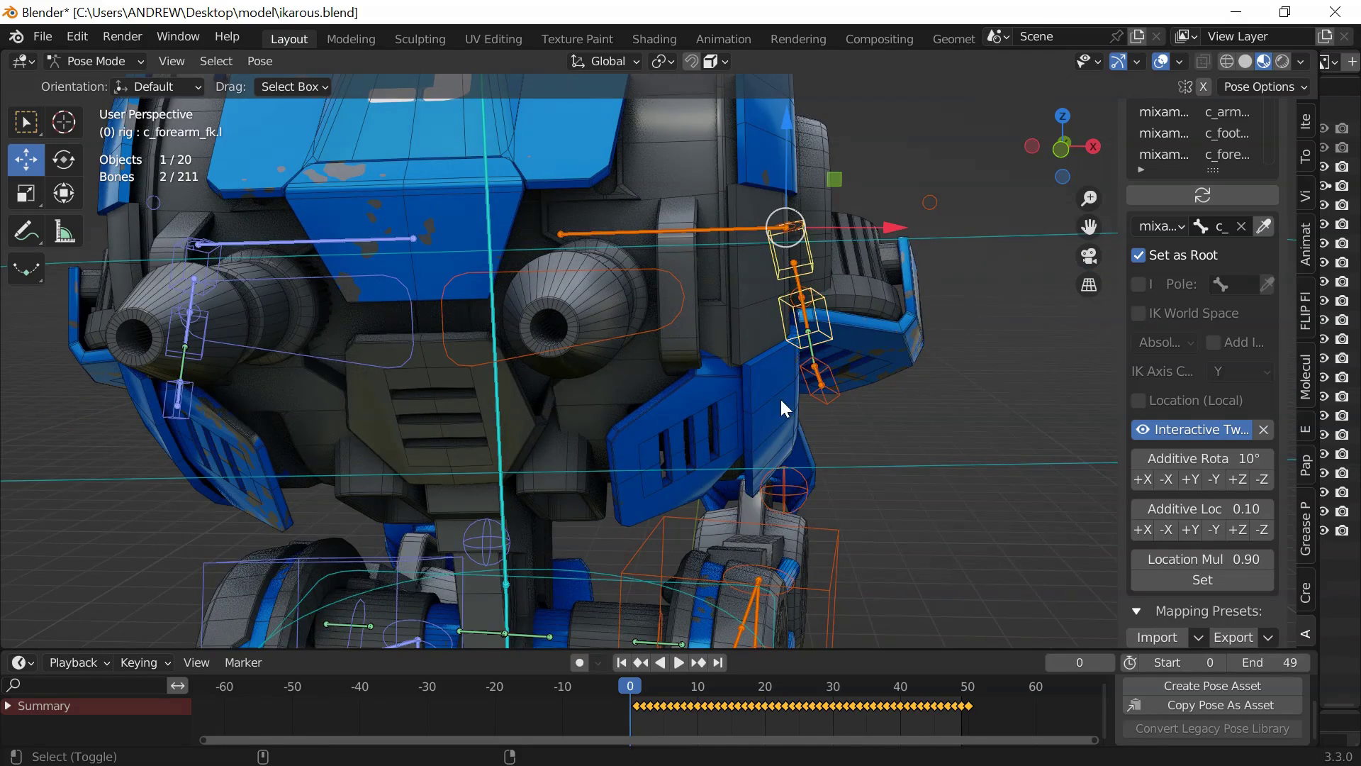
middle_click_drag(153, 250, 221, 282)
left_click(210, 267, "shift")
left_click(193, 334, "shift")
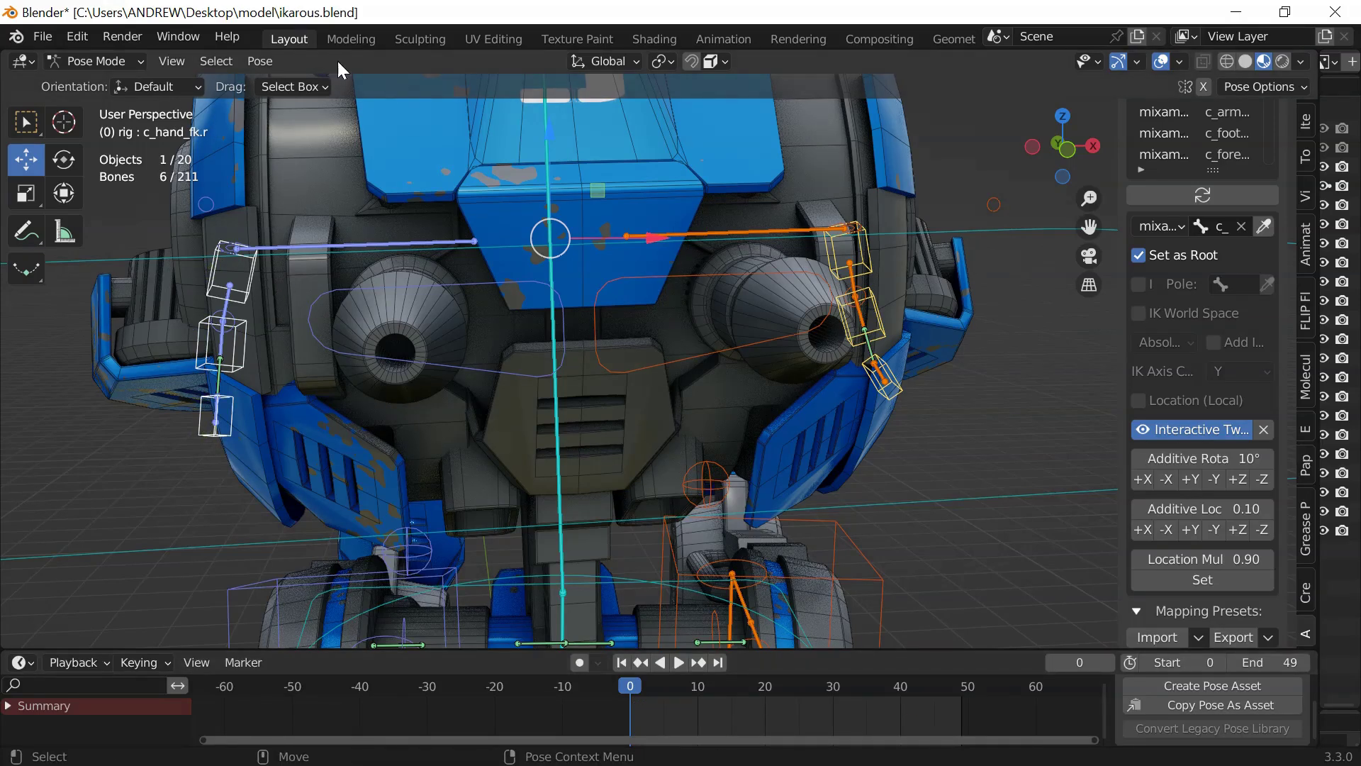
left_click(266, 60)
mouse_move(272, 103)
left_click(591, 113)
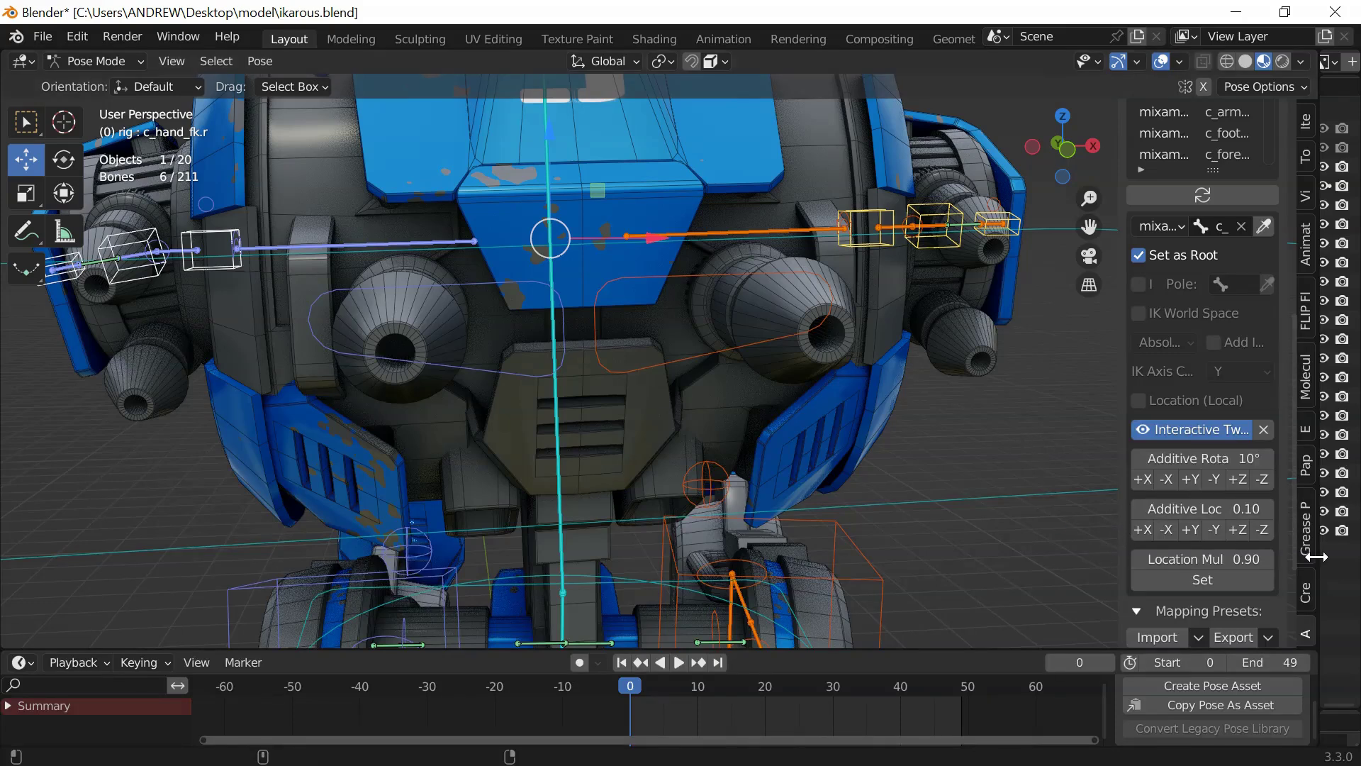
Widen the side editors and heighten the properties editor so the rig's transform properties are shown
left_click_drag(1315, 555, 1063, 519)
left_click_drag(1151, 708, 1145, 406)
left_click(1078, 651)
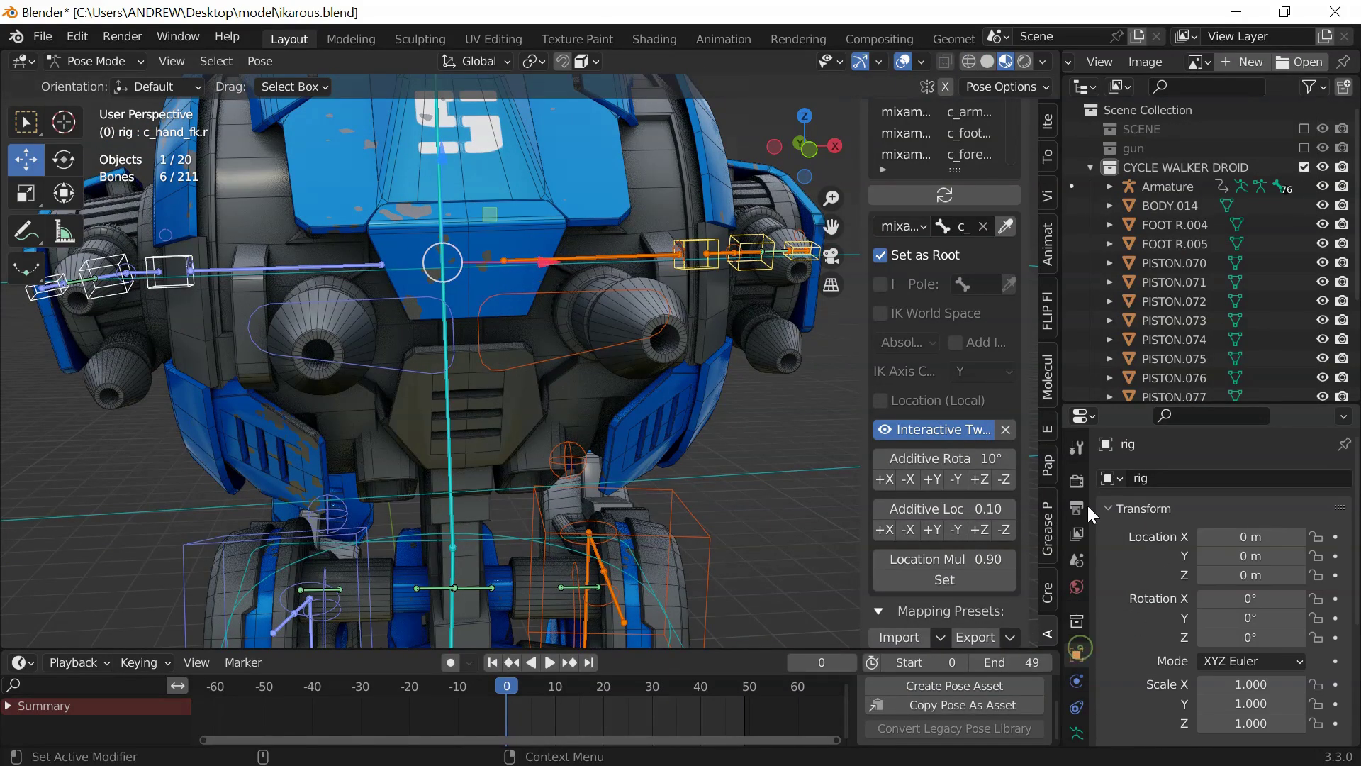
Select the right forearm FK control, show its bone properties and unlock its X and Y rotation
left_click(737, 265)
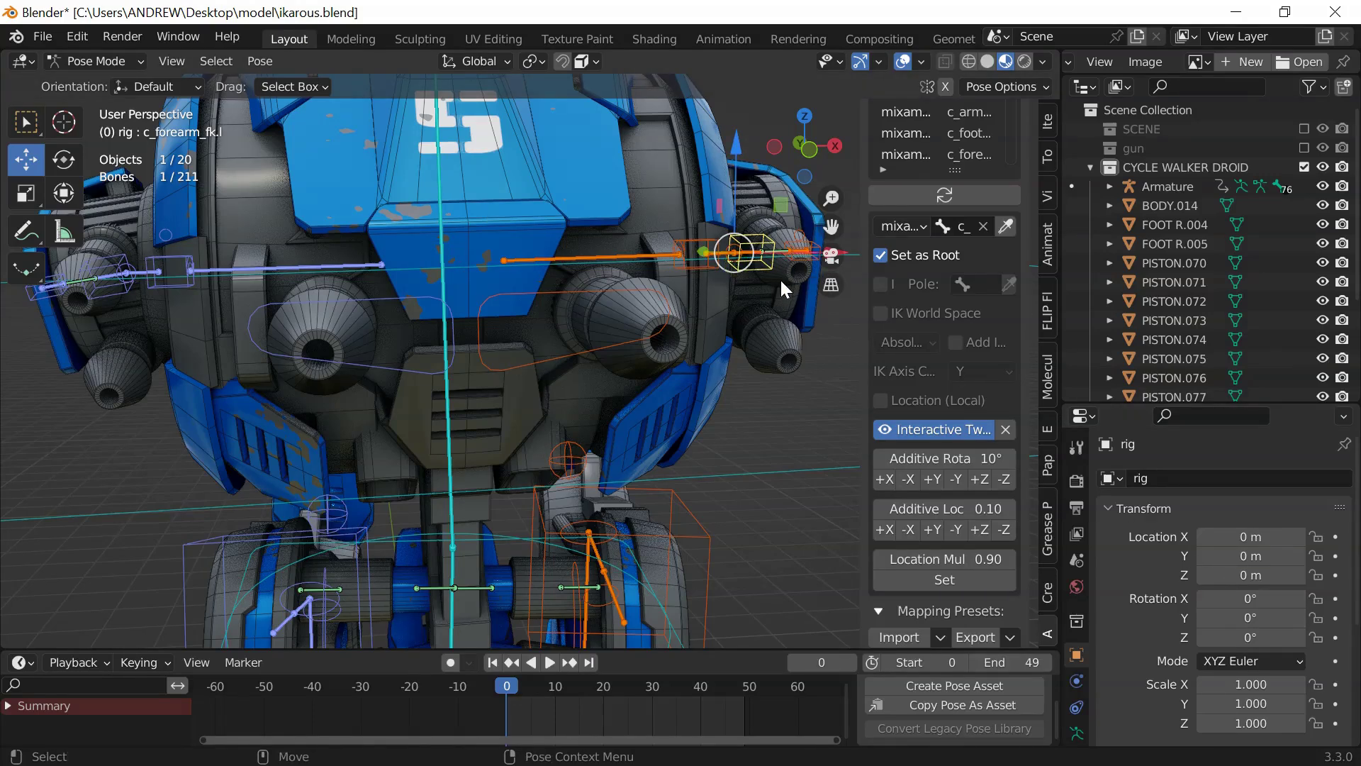
middle_click_drag(765, 287, 611, 336, "shift")
scroll(608, 323, "up", 4)
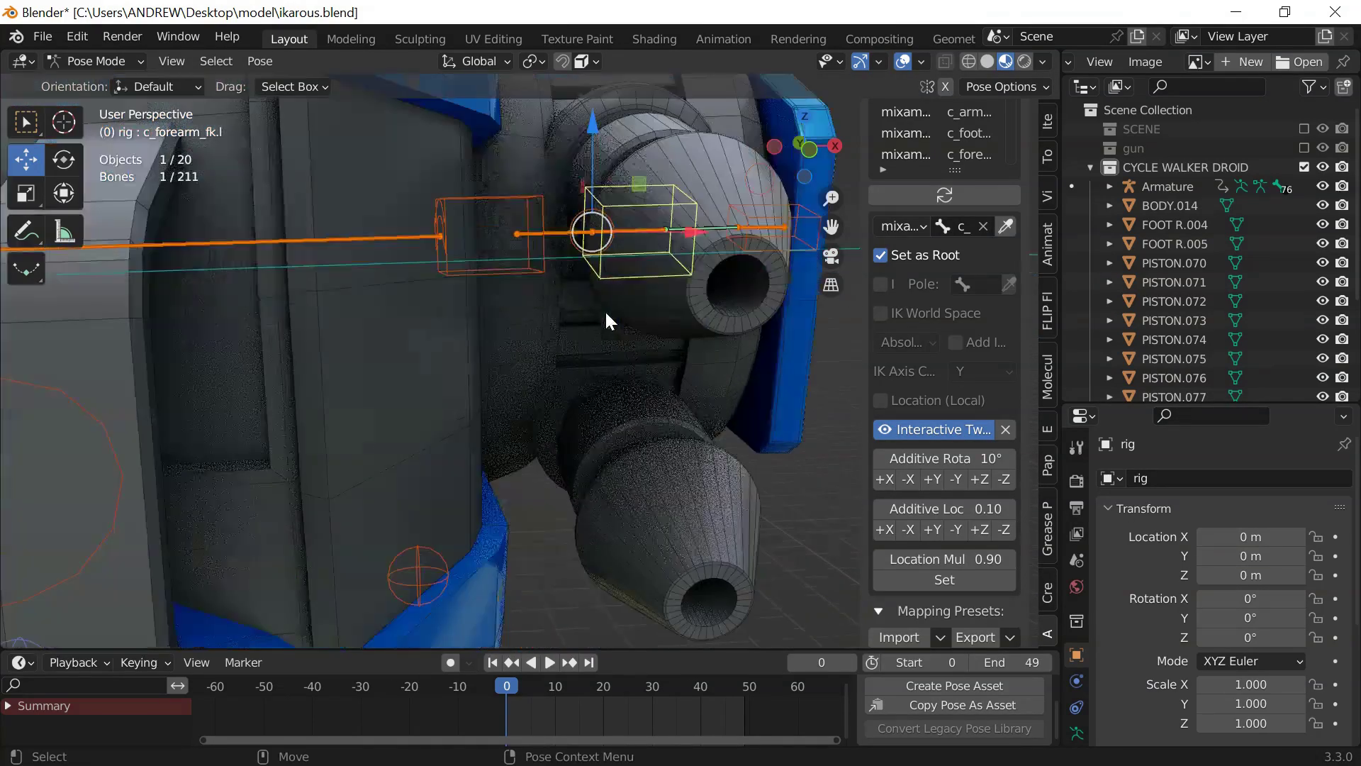
left_click(494, 284)
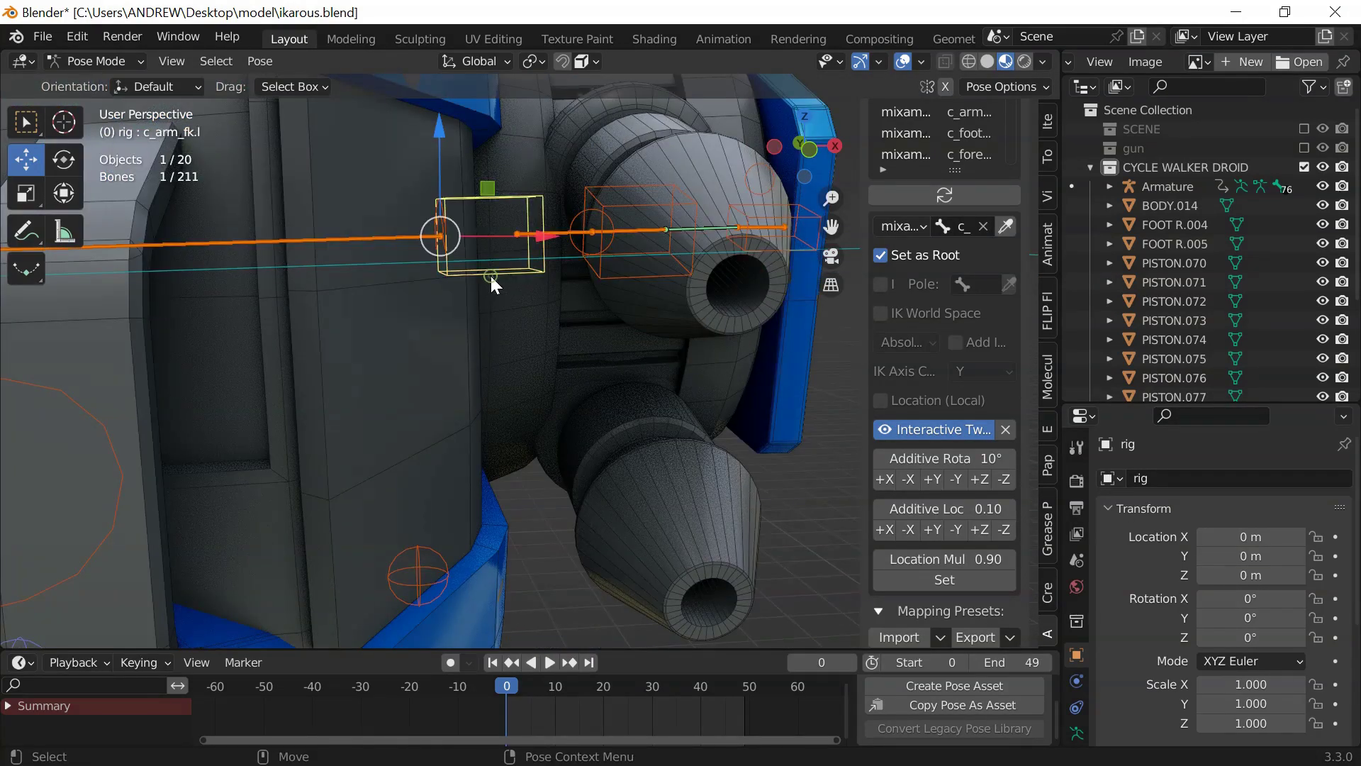
left_click(740, 213)
scroll(571, 371, "down", 3)
middle_click_drag(571, 372, 240, 372)
left_click(240, 371)
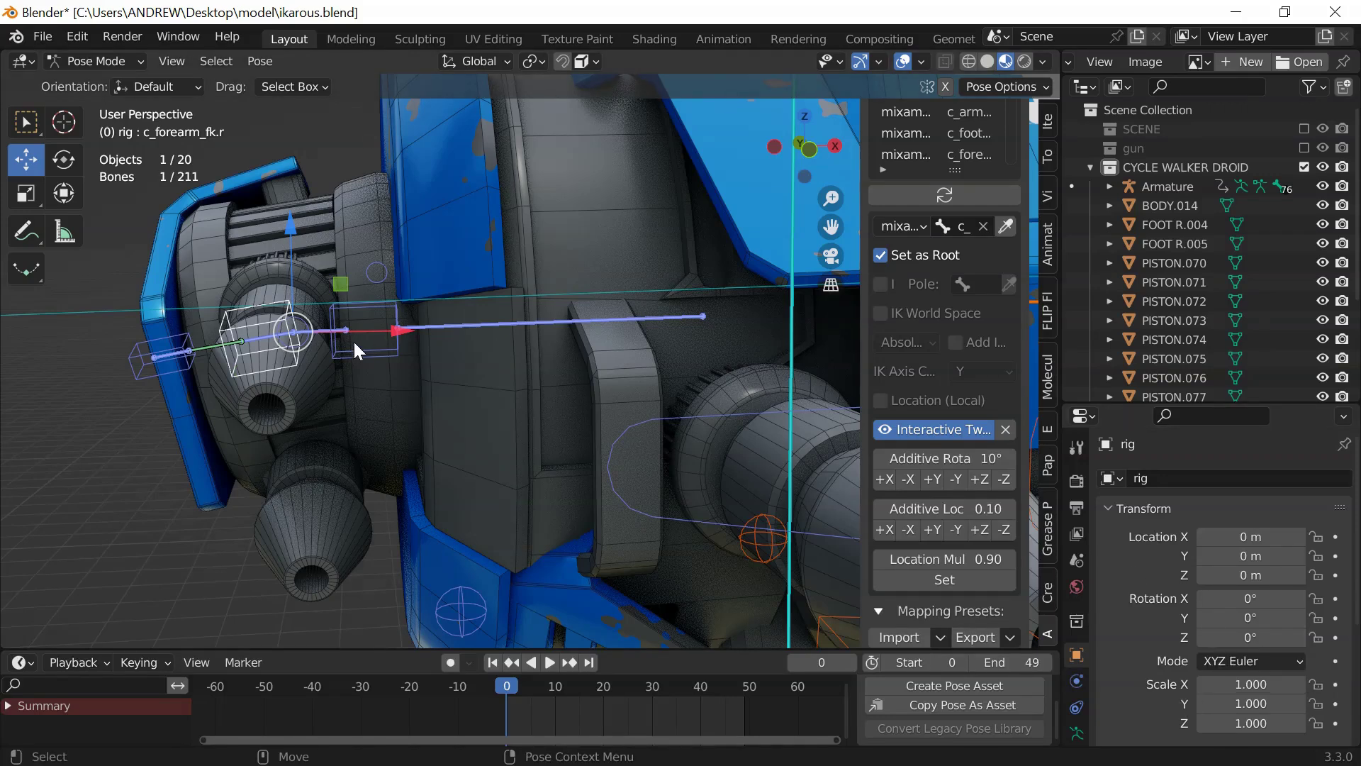
left_click(1075, 659)
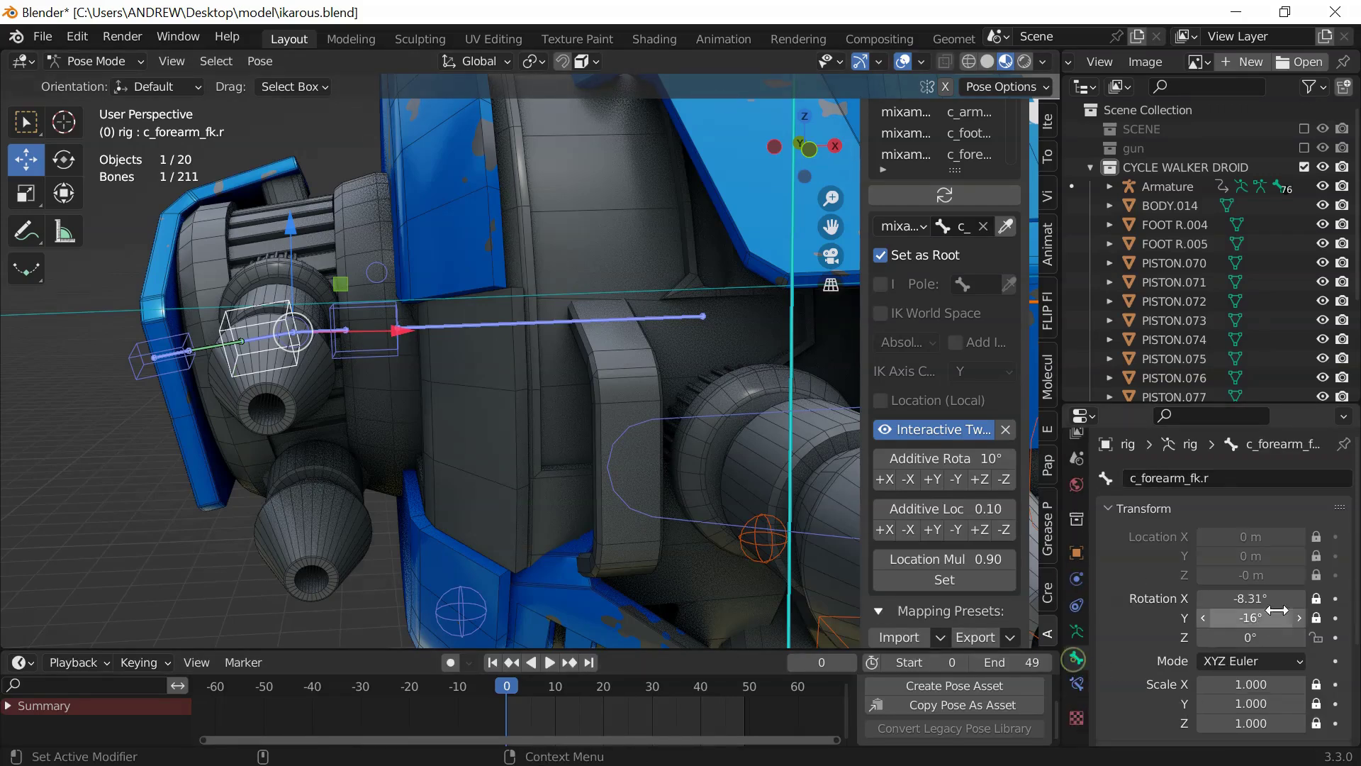
left_click(142, 362)
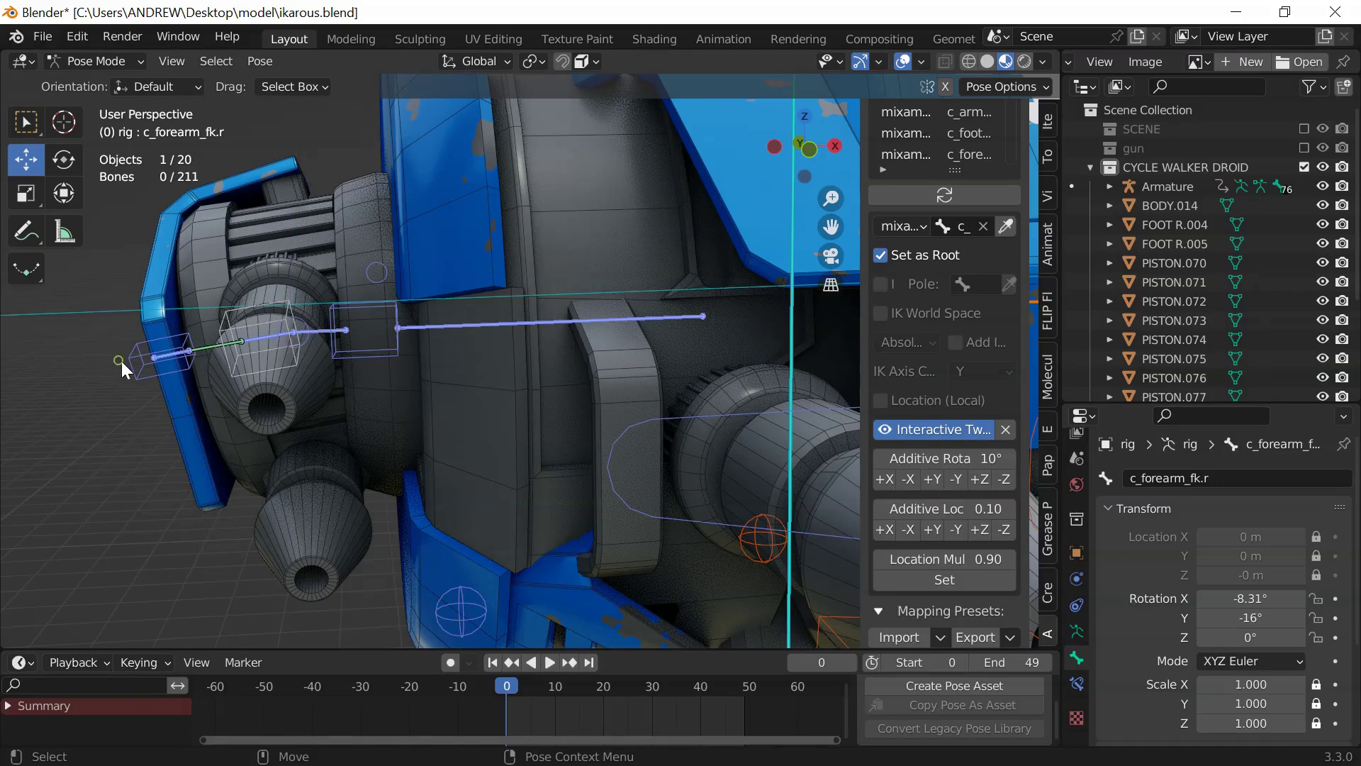
Unlock the X and Y rotation of the left forearm FK control and check the transform of the left hand control
left_click(369, 356)
middle_click_drag(606, 337, 540, 378)
left_click(537, 367)
left_click(603, 367)
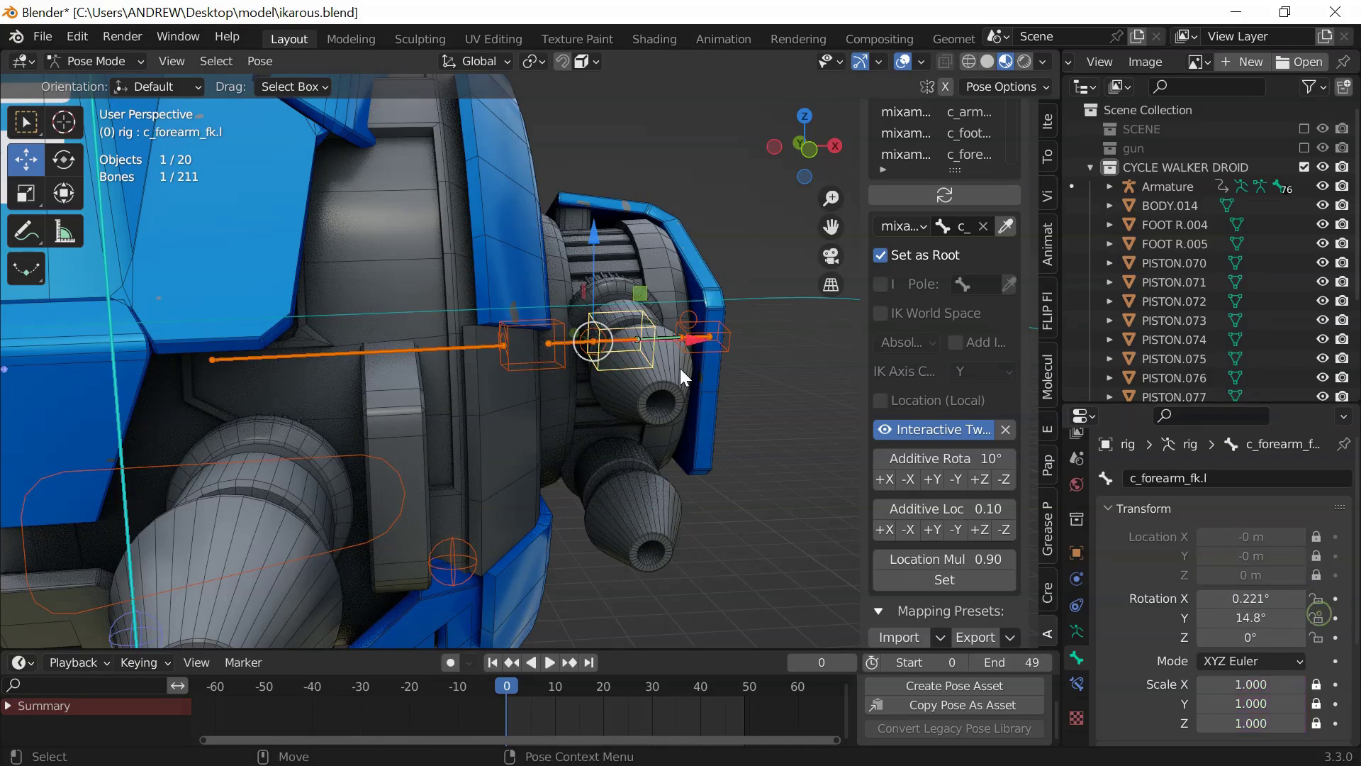
left_click(720, 350)
scroll(696, 347, "down", 1)
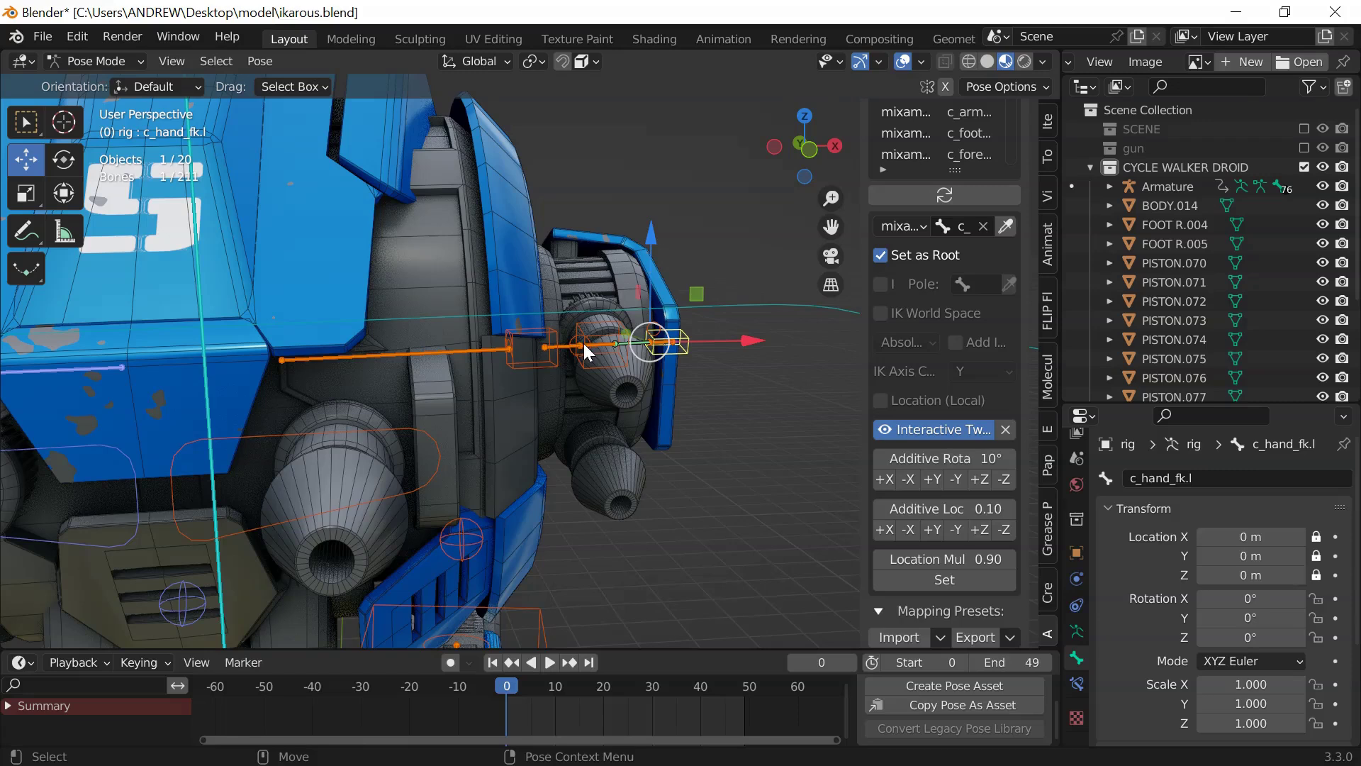
Clear all transforms of the left forearm FK control
left_click(583, 330)
scroll(538, 334, "down", 4)
middle_click_drag(280, 347, 360, 323, "shift")
scroll(470, 313, "up", 3)
left_click(246, 69)
mouse_move(341, 100)
left_click(555, 100)
Clear all transforms of the right forearm FK control
middle_click_drag(458, 155, 415, 245)
scroll(339, 319, "up", 3)
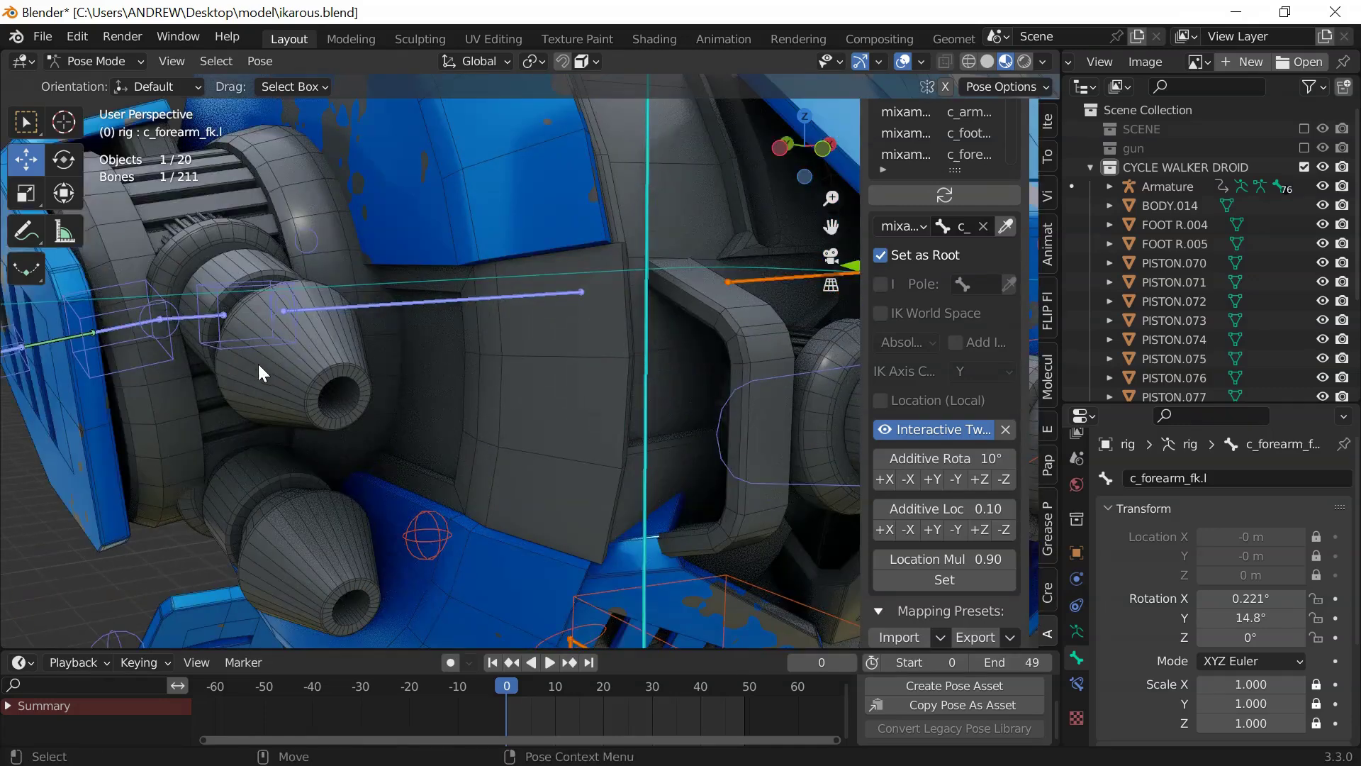
left_click(149, 363)
left_click(257, 62)
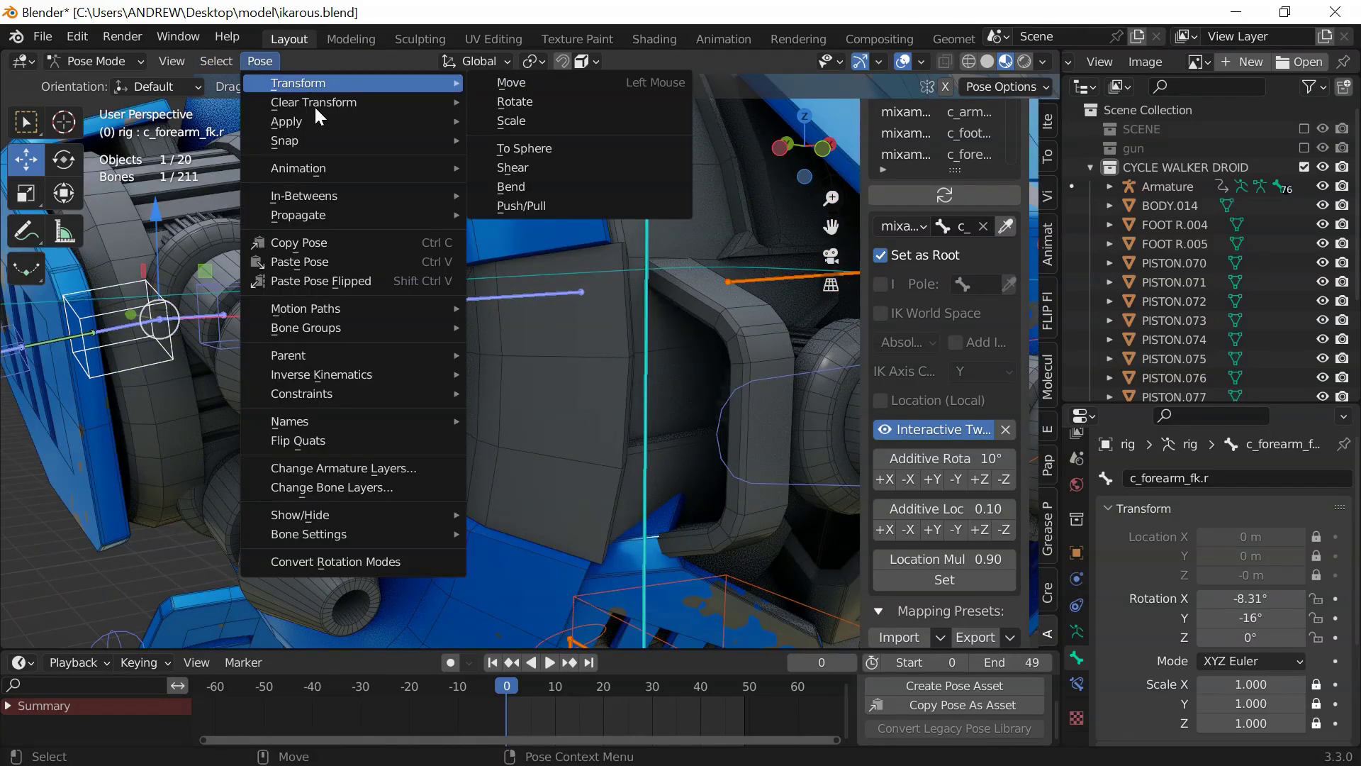
mouse_move(293, 102)
left_click(550, 100)
Play the walk animation with the whole droid in view, and enlarge the viewport by shrinking the side editors and timeline
scroll(606, 146, "down", 6)
middle_click_drag(606, 146, 468, 163)
middle_click_drag(443, 166, 346, 308, "shift")
key("space")
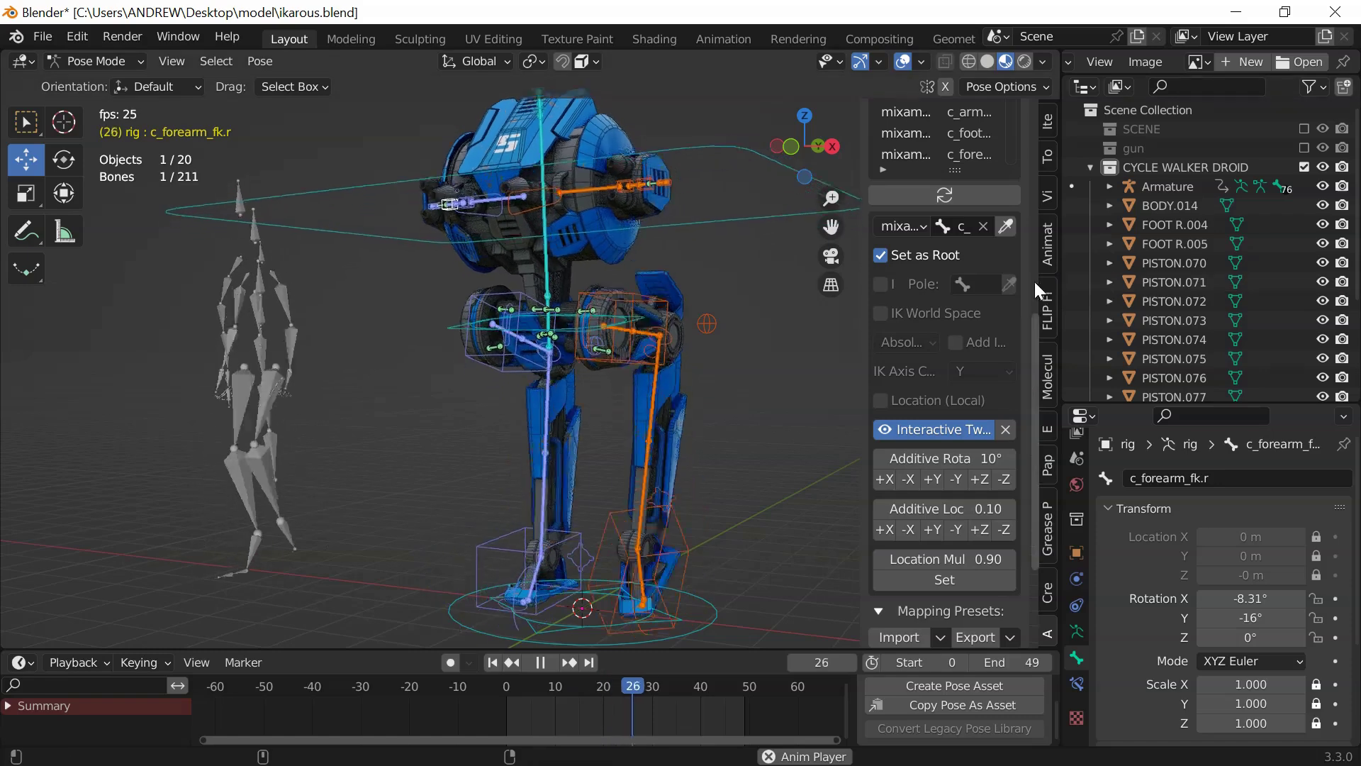
left_click_drag(1057, 290, 1332, 311)
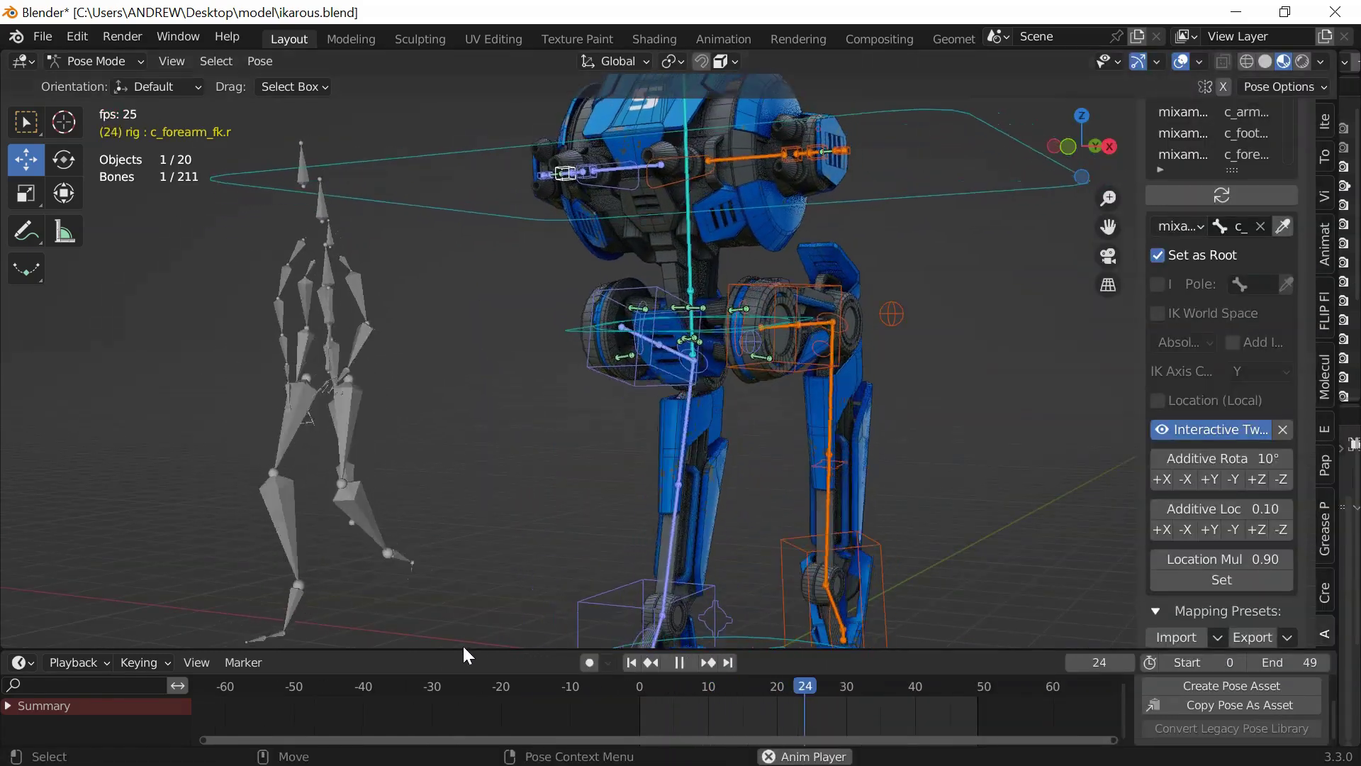
left_click_drag(457, 648, 457, 720)
scroll(450, 339, "down", 1)
mouse_move(450, 336)
middle_mouse_down()
mouse_move(393, 363)
mouse_move(406, 359)
middle_mouse_up()
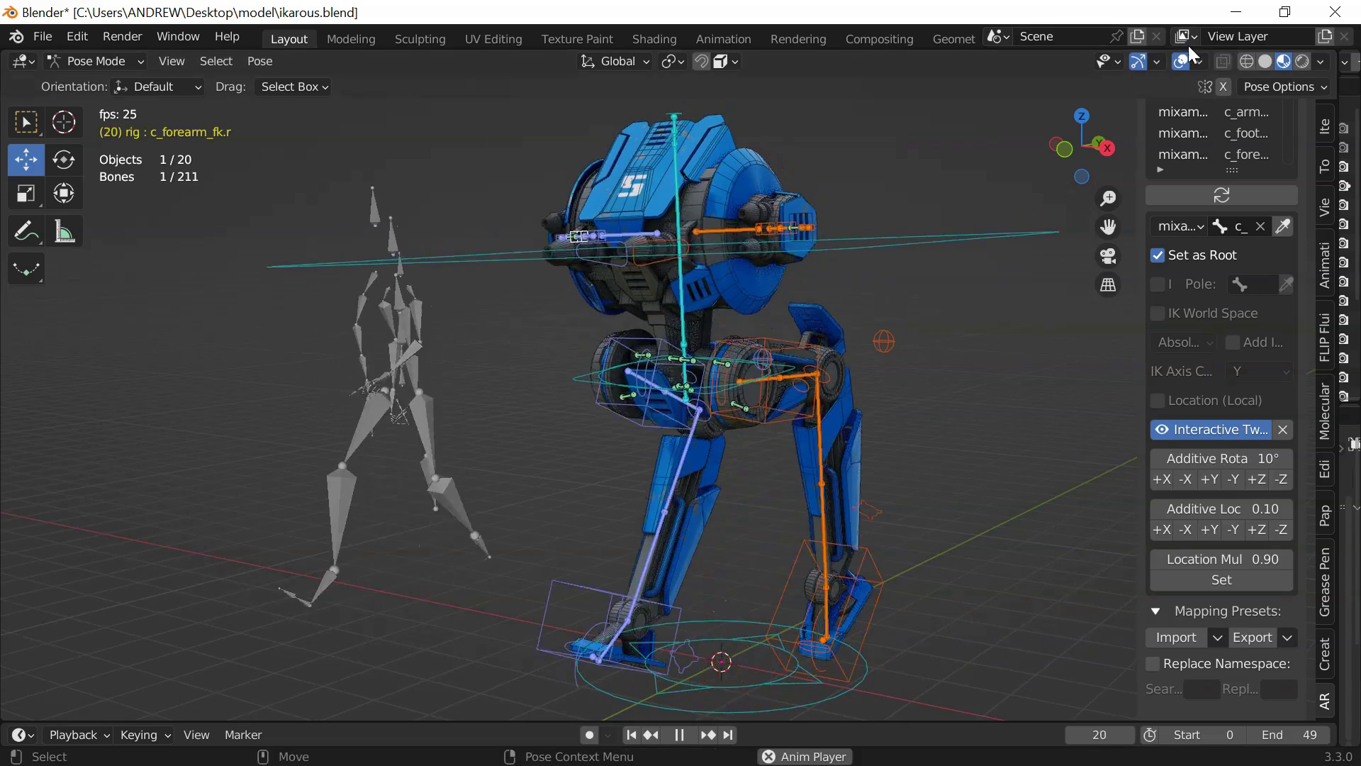
View the playing walk in wireframe shading, with and without overlays
left_click(1247, 63)
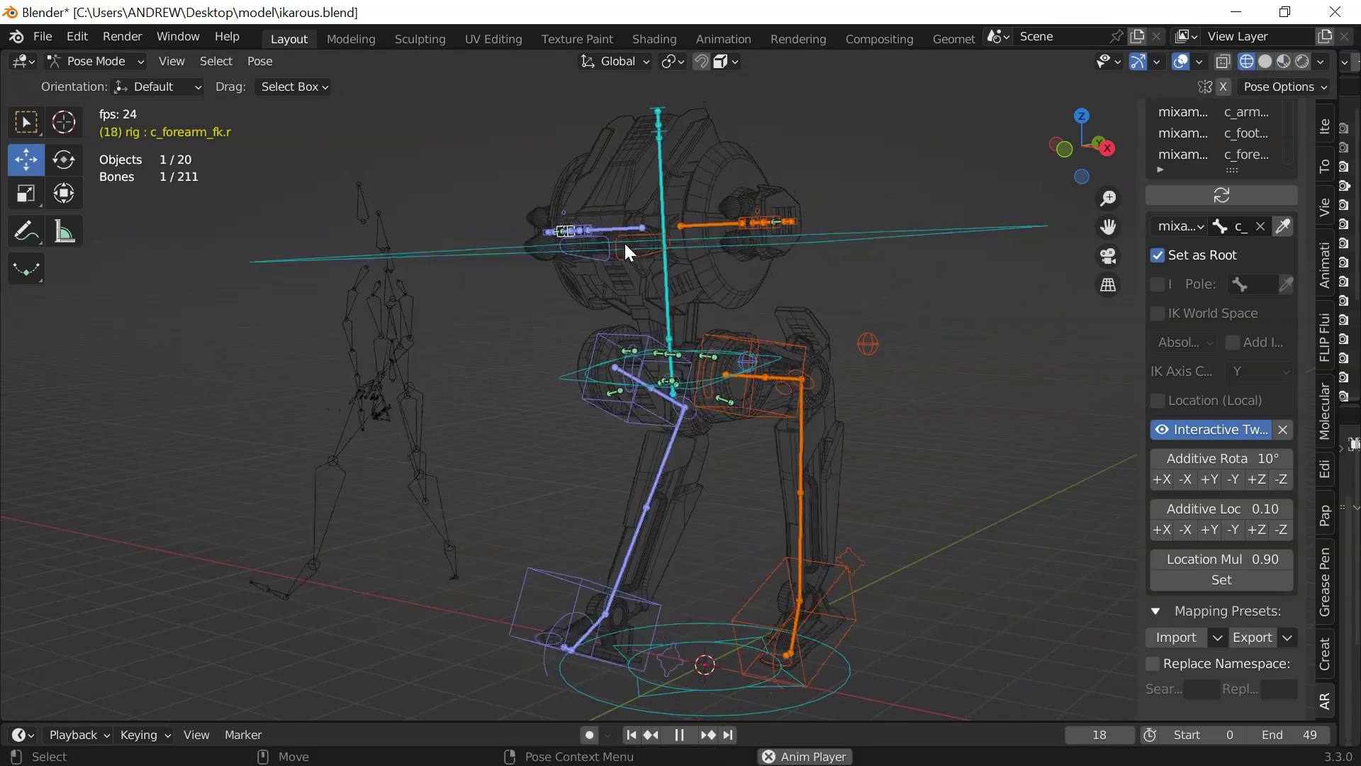
left_click(1183, 62)
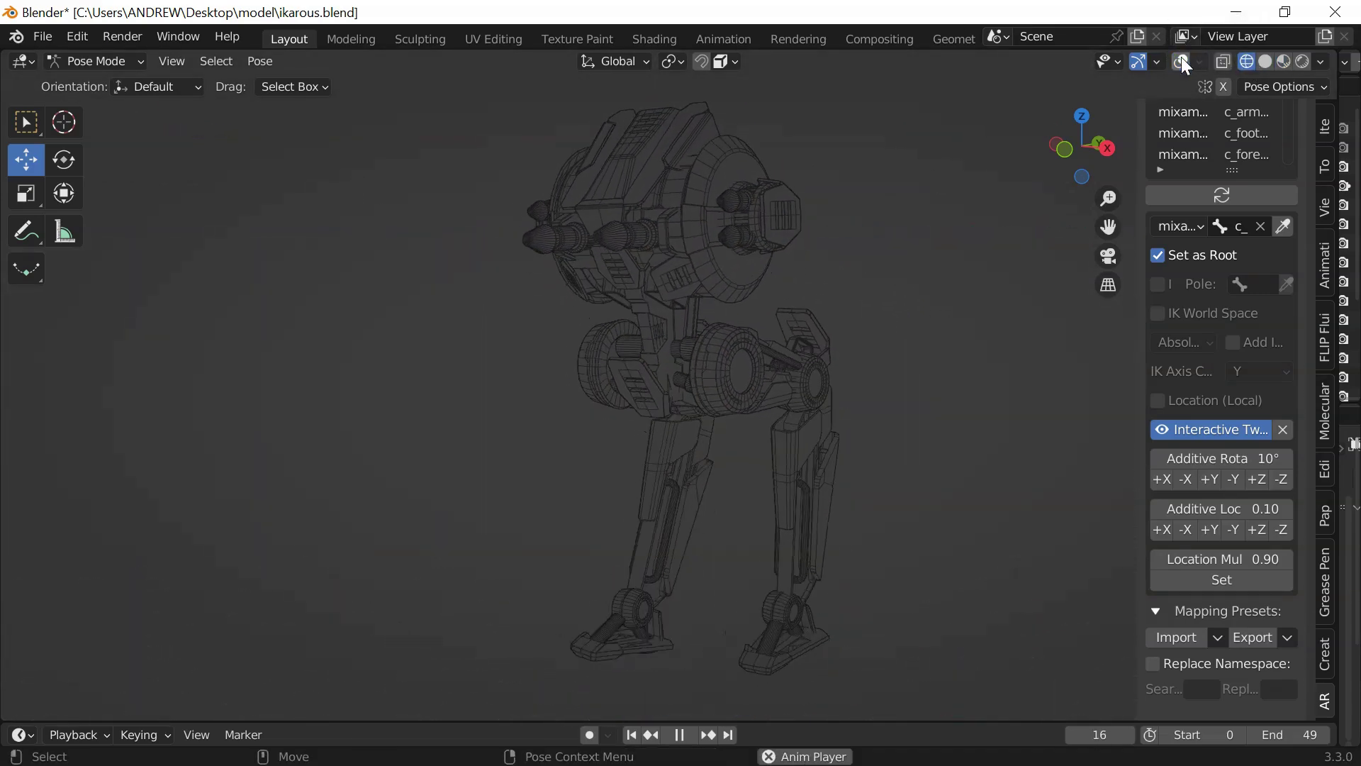
left_click(1183, 62)
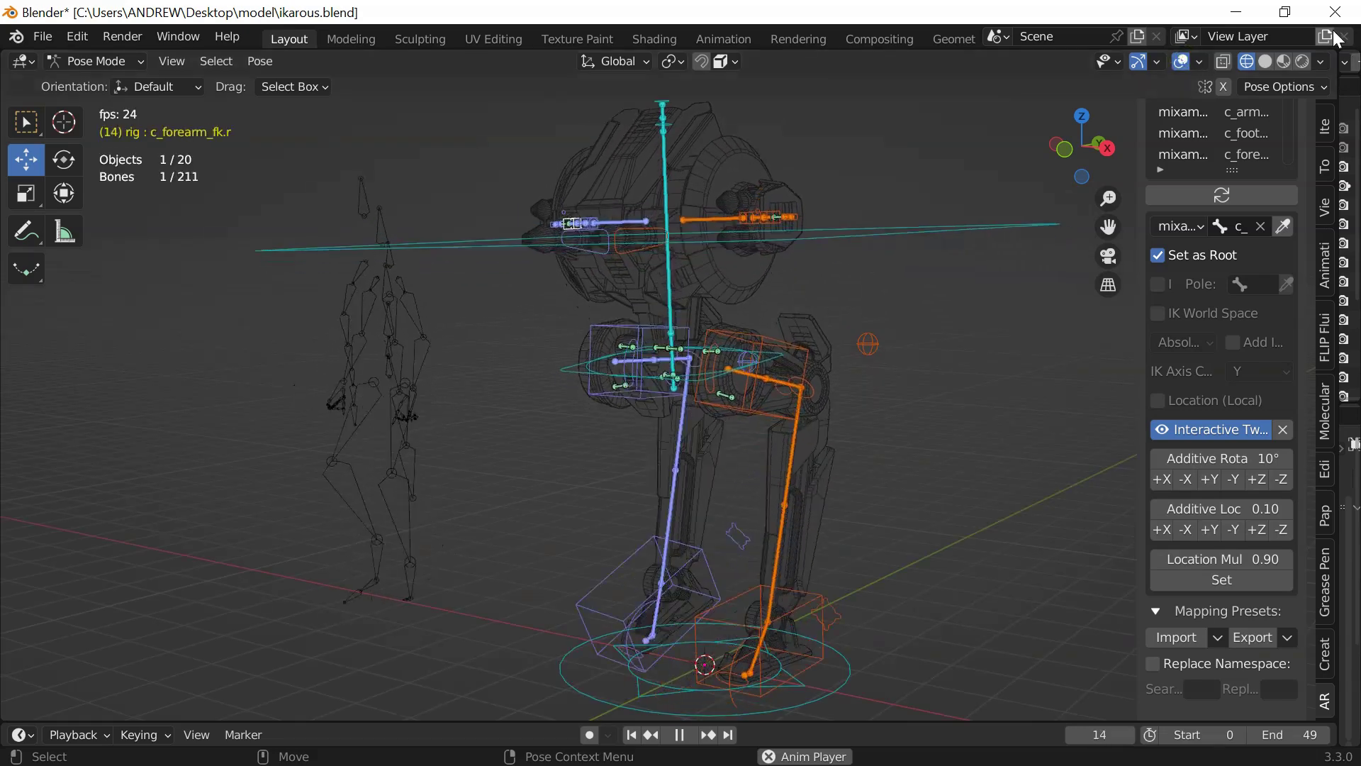
Switch to solid shading with a single colour and examine the walking droid's body and legs
left_click(1268, 60)
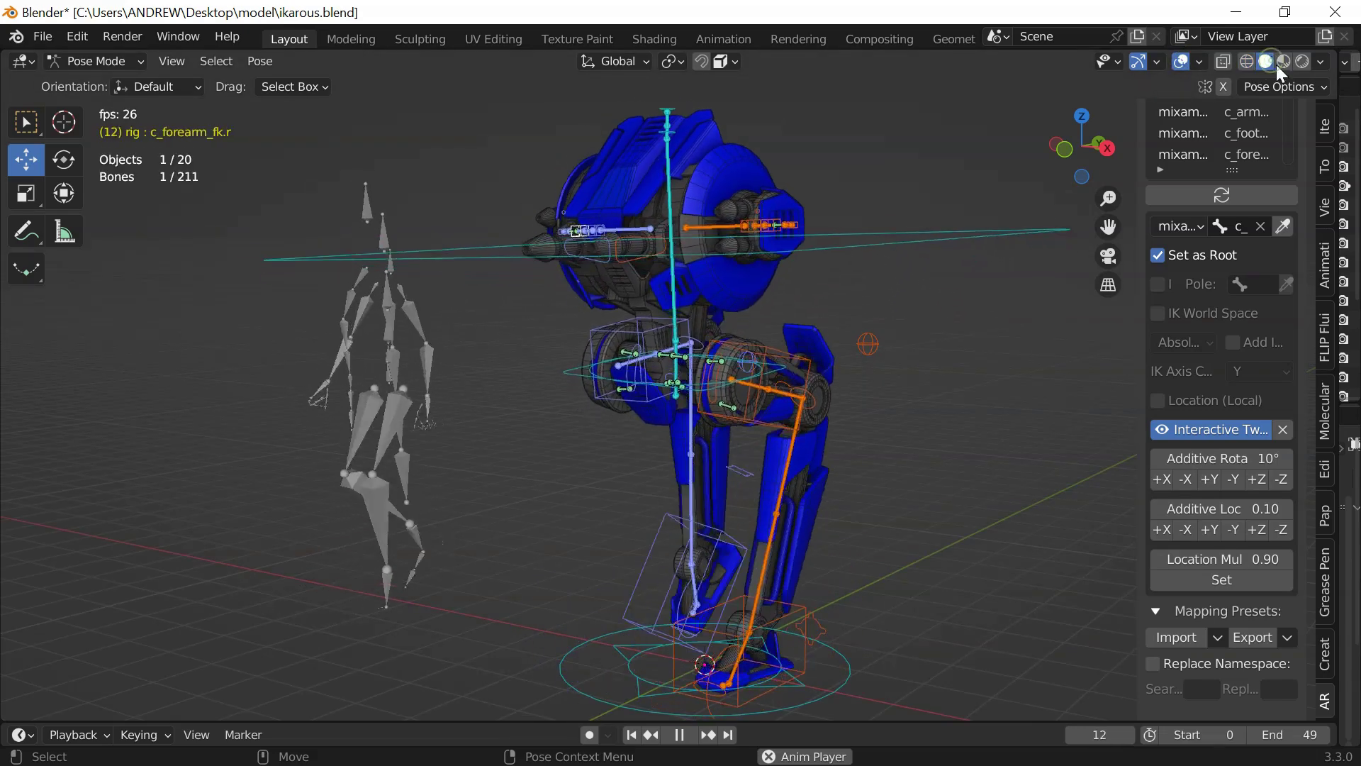
left_click(1319, 61)
left_click(981, 334)
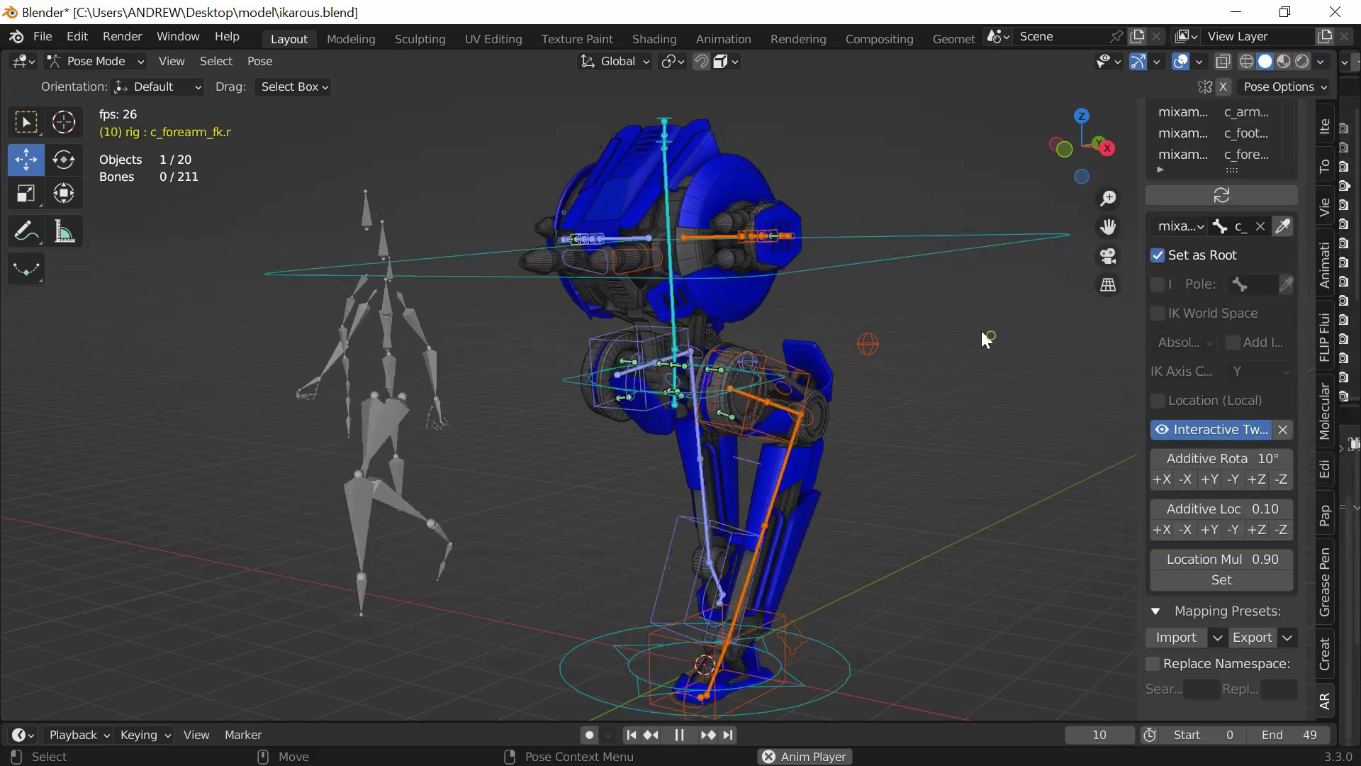
left_click(1321, 62)
left_click(1143, 316)
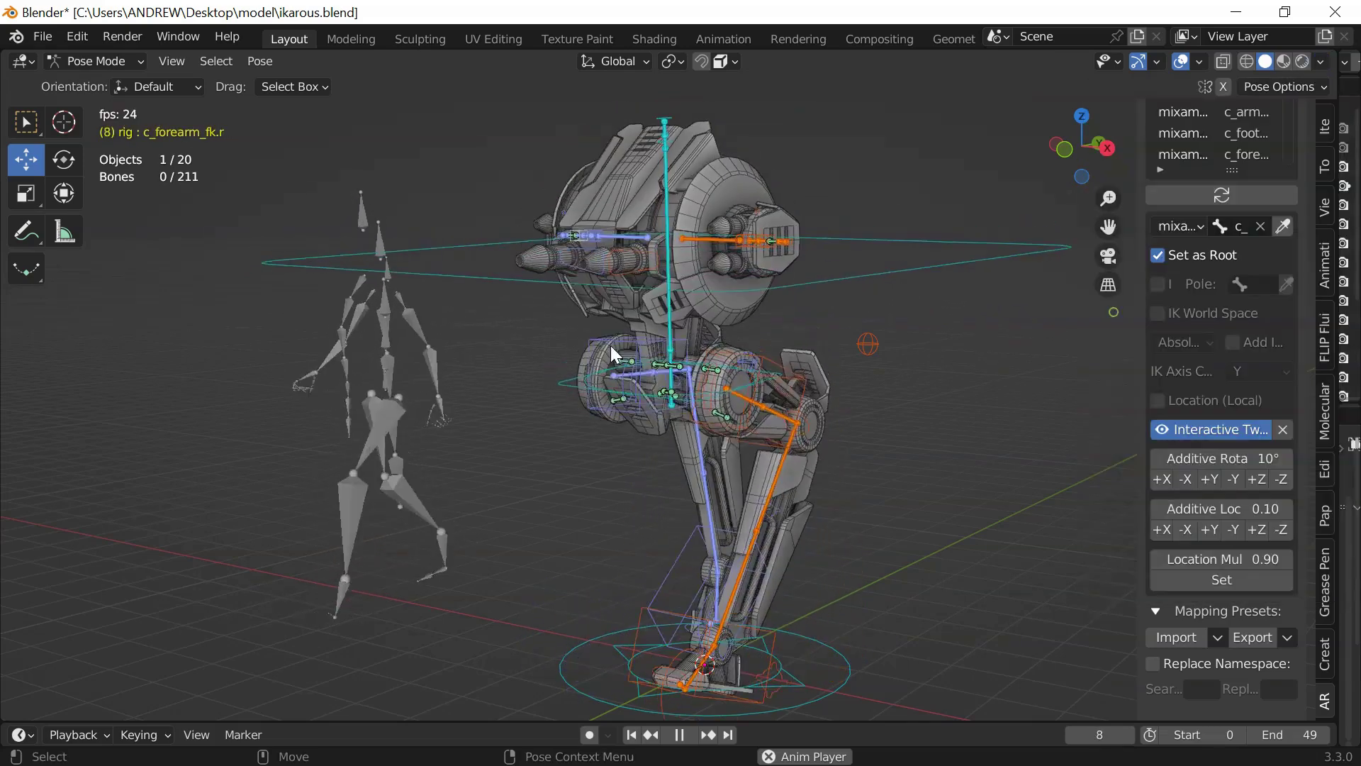
scroll(627, 177, "up", 3)
mouse_move(626, 177)
middle_mouse_down()
mouse_move(584, 222)
mouse_move(542, 239)
mouse_move(602, 273)
mouse_move(577, 296)
mouse_move(477, 315)
mouse_move(746, 236)
mouse_move(611, 201)
mouse_move(670, 274)
mouse_move(619, 244)
mouse_move(676, 269)
mouse_move(776, 251)
mouse_move(658, 249)
mouse_move(577, 333)
mouse_move(656, 253)
mouse_move(543, 268)
mouse_move(564, 268)
mouse_move(506, 250)
mouse_move(516, 255)
middle_mouse_up()
scroll(670, 274, "down", 3)
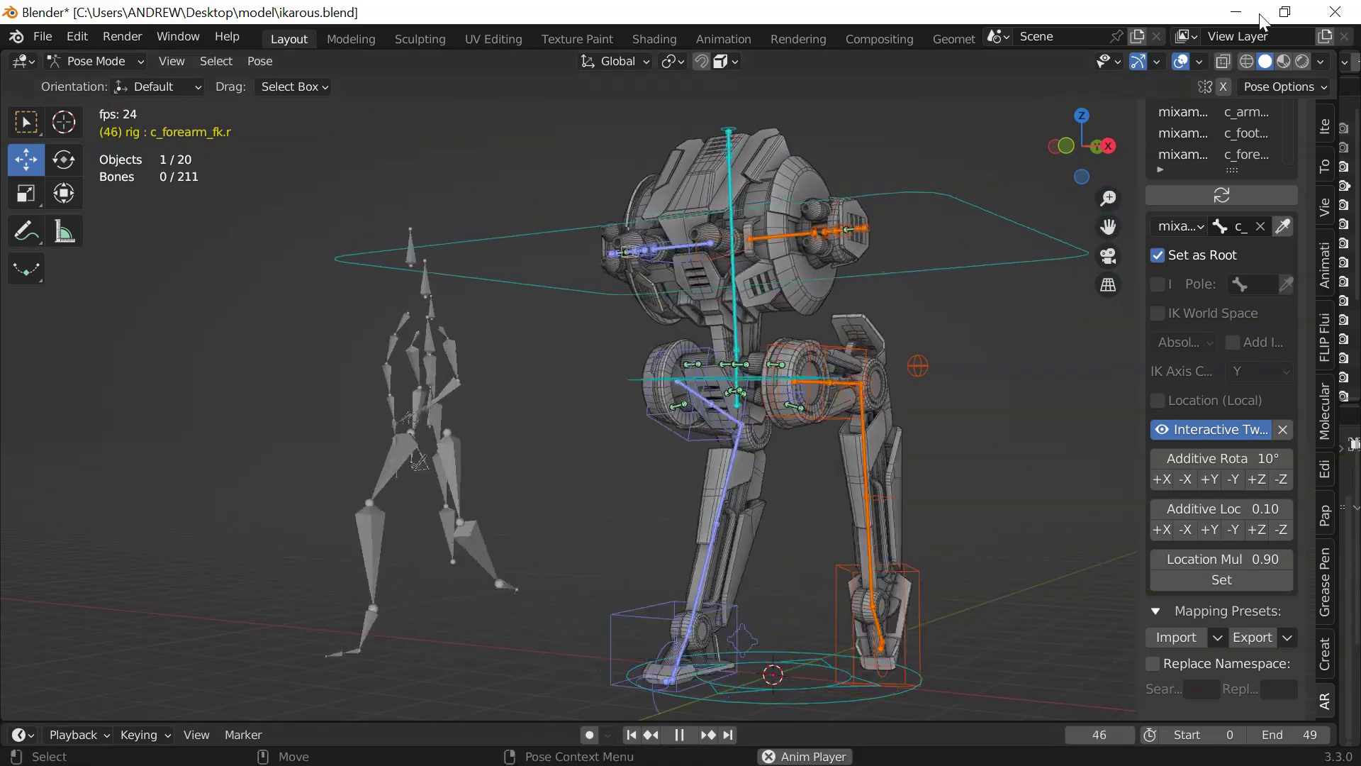
Set the solid shading colour back to Material and return the viewport to Material Preview shading
left_click(1321, 63)
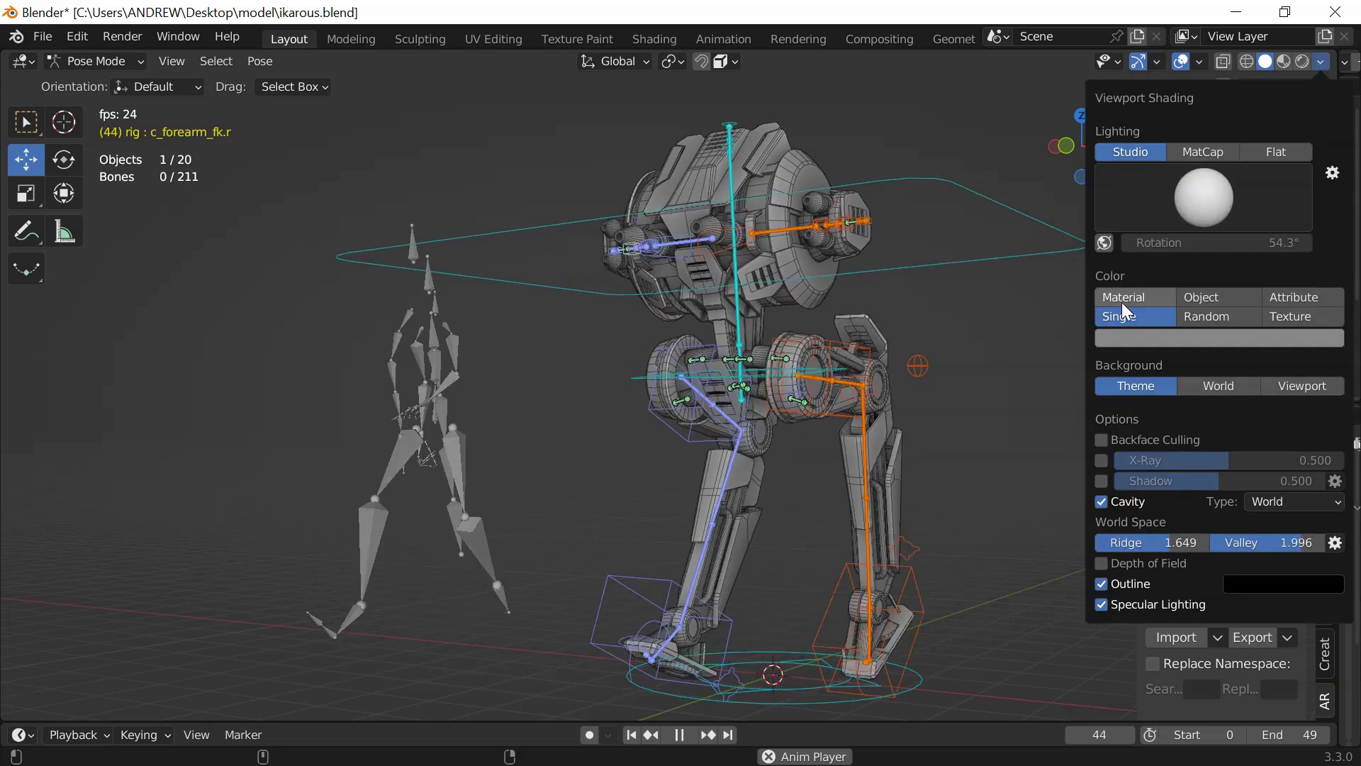
left_click(1124, 293)
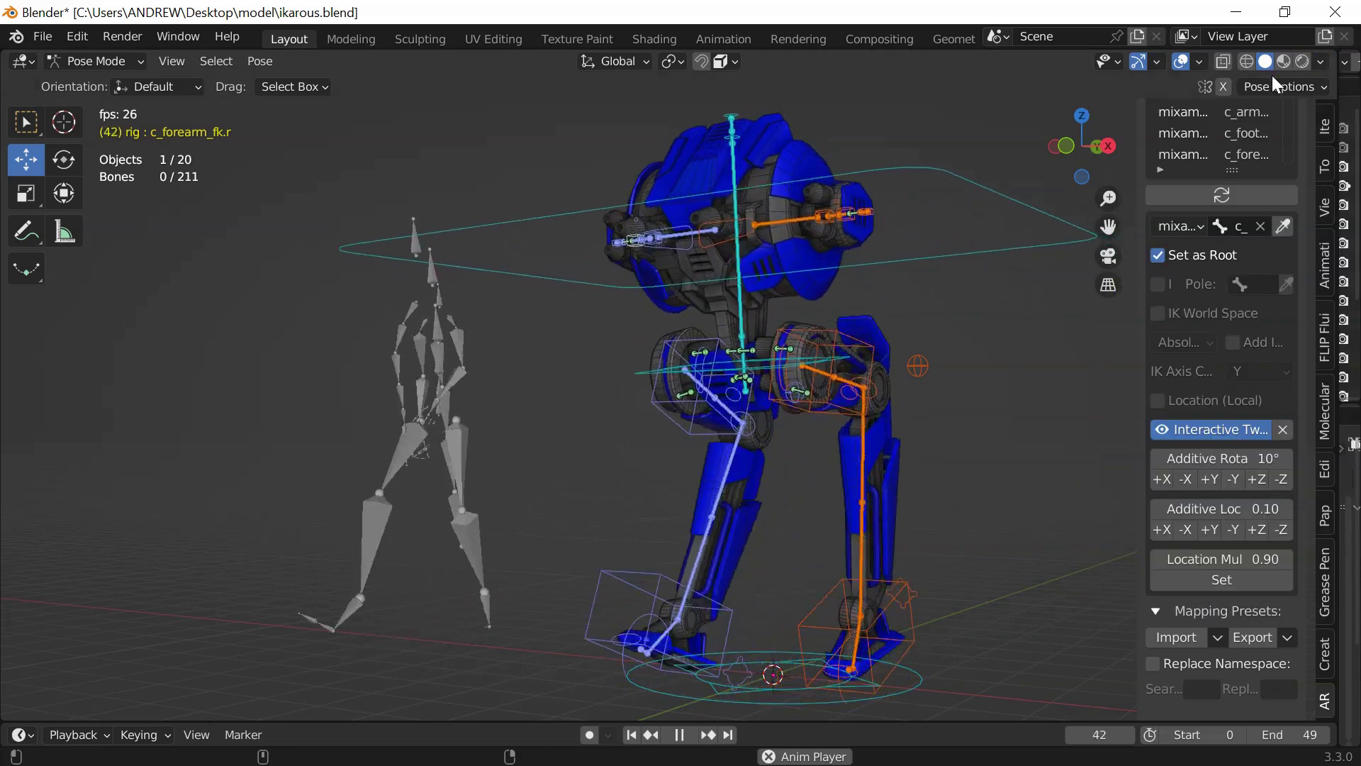
left_click(1287, 62)
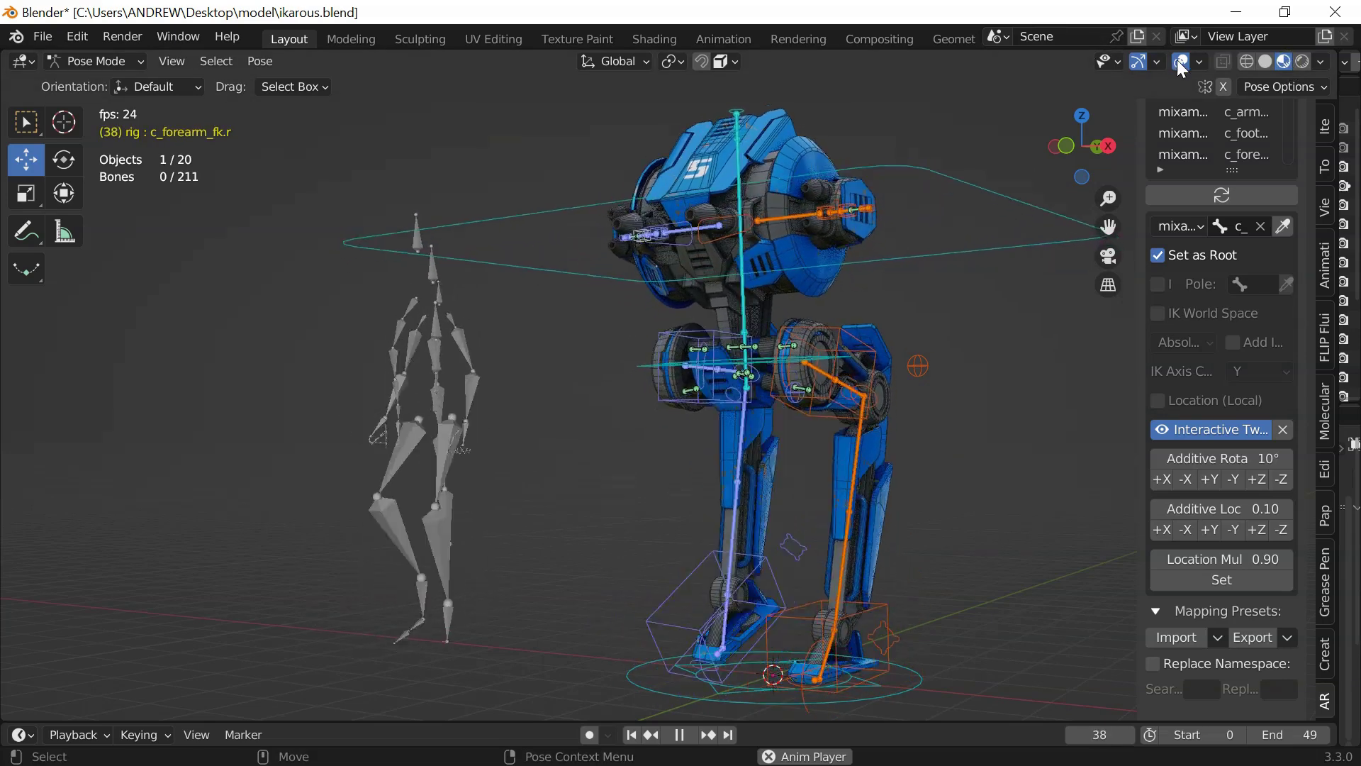
Hide the overlays, review the droid's walk from several angles, and show the overlays again
left_click(1177, 61)
middle_click_drag(857, 217, 683, 244)
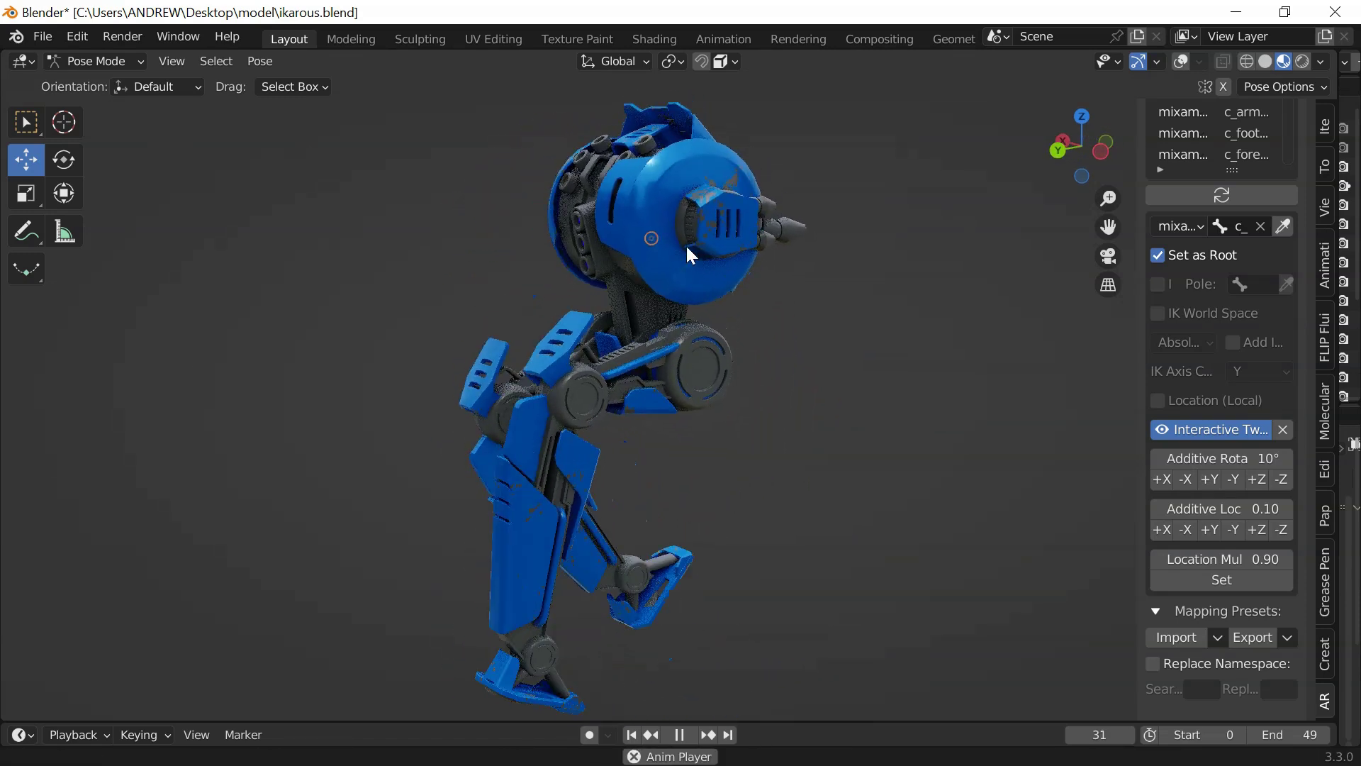
middle_click_drag(589, 244, 509, 248)
middle_click_drag(479, 251, 485, 237)
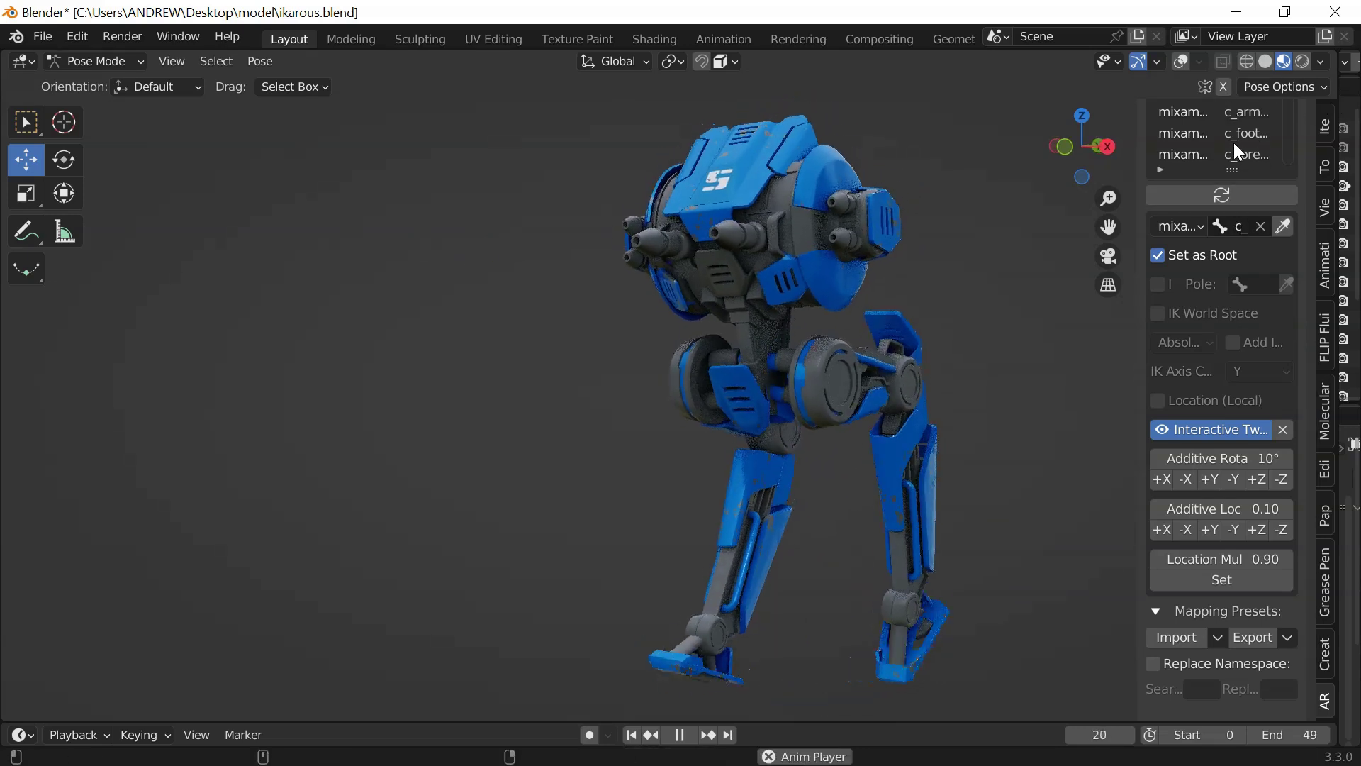
left_click(1180, 61)
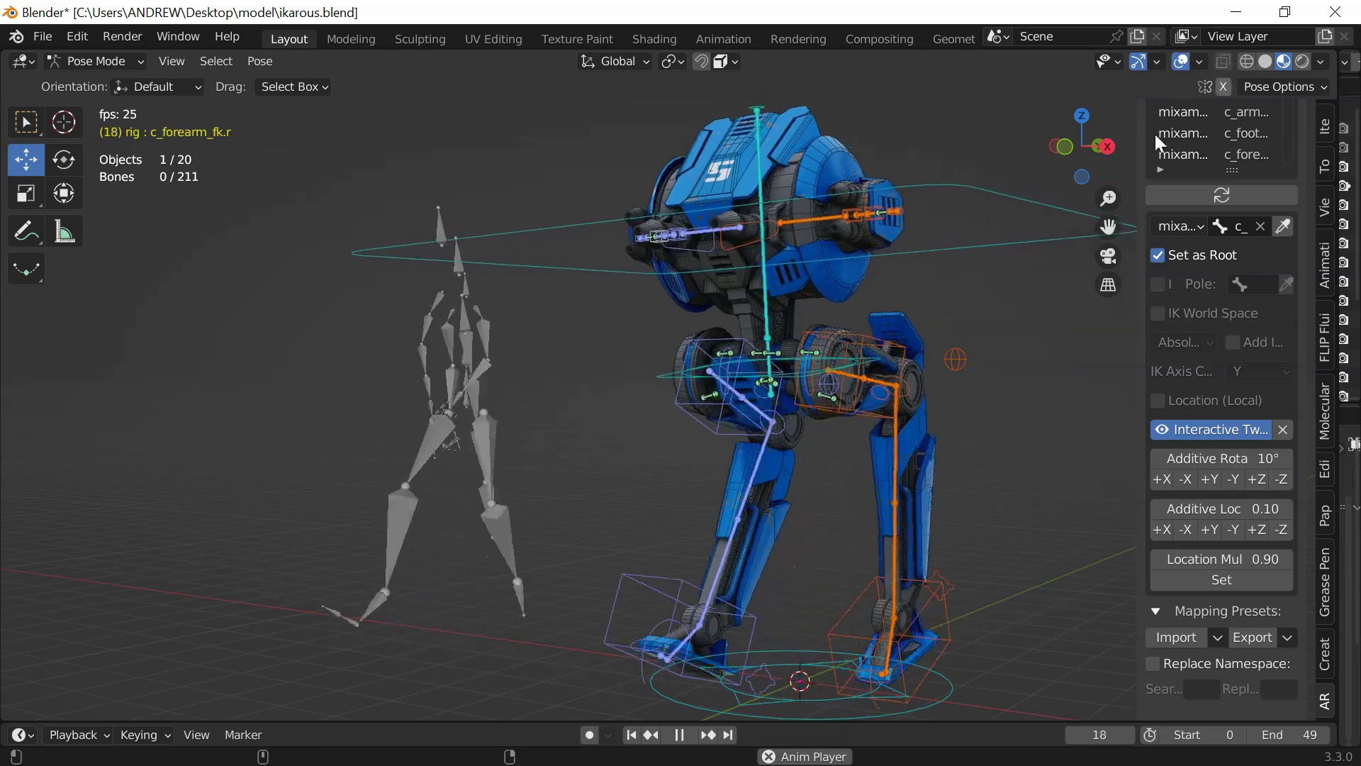